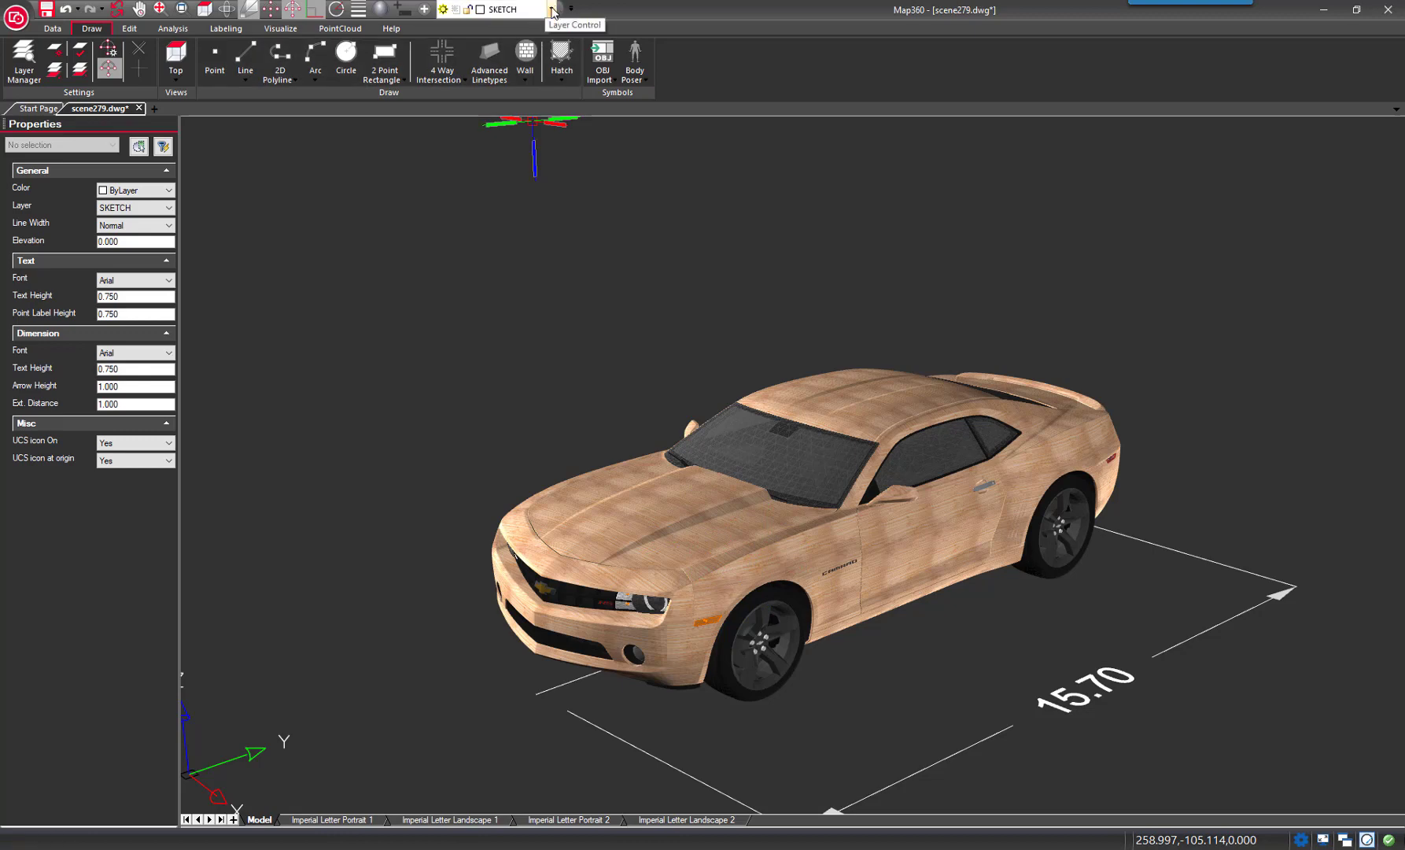
- Set the material of the SKETCH - VEHICLES layer to Global and save the drawing
{"action": "left_click", "coordinate": [553, 10]}
{"action": "left_click", "coordinate": [552, 10]}
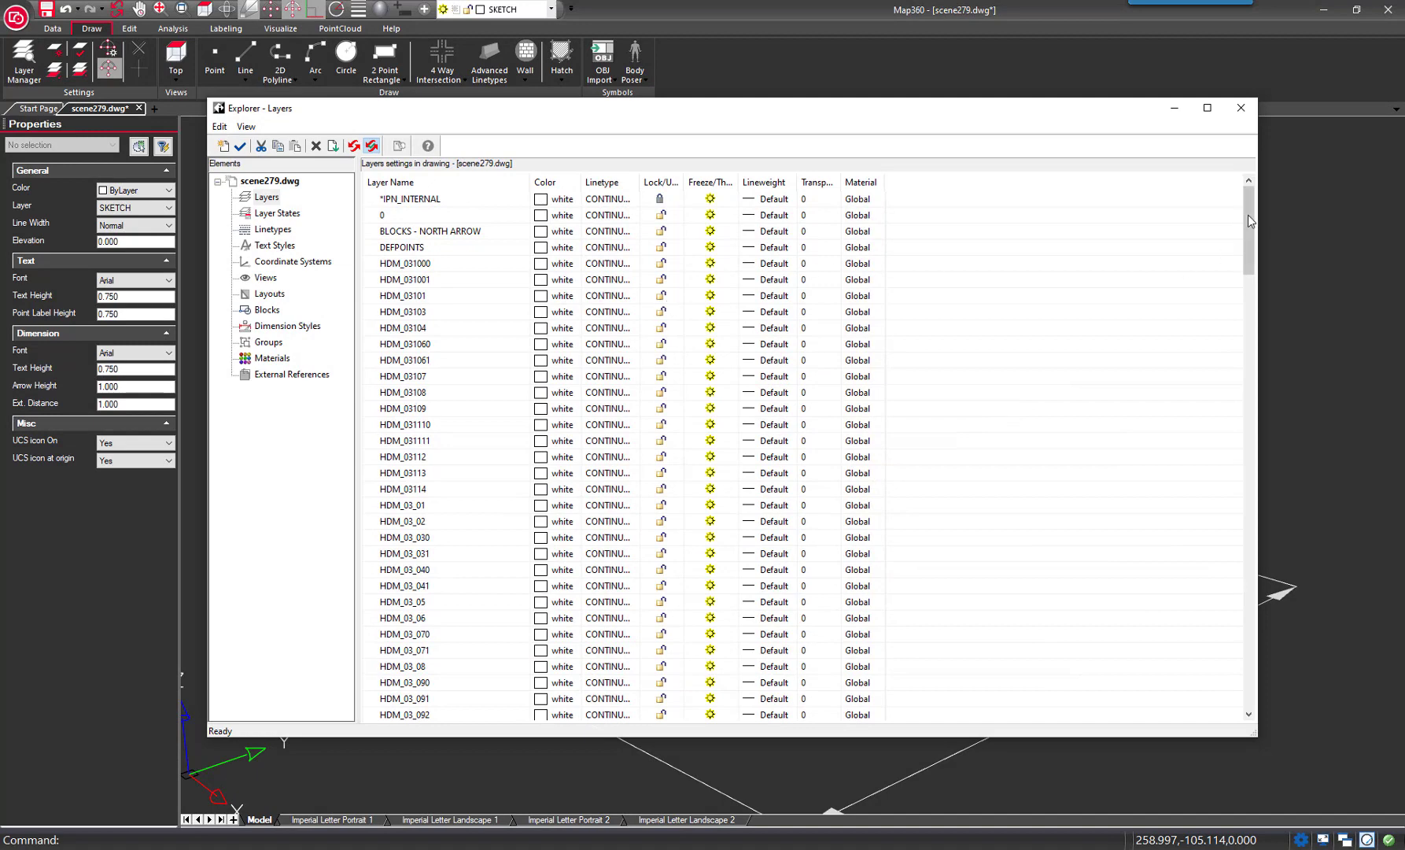
{"action": "mouse_move", "coordinate": [1249, 221]}
{"action": "left_mouse_down"}
{"action": "mouse_move", "coordinate": [1224, 619]}
{"action": "mouse_move", "coordinate": [1241, 668]}
{"action": "left_mouse_up"}
{"action": "left_click", "coordinate": [454, 668]}
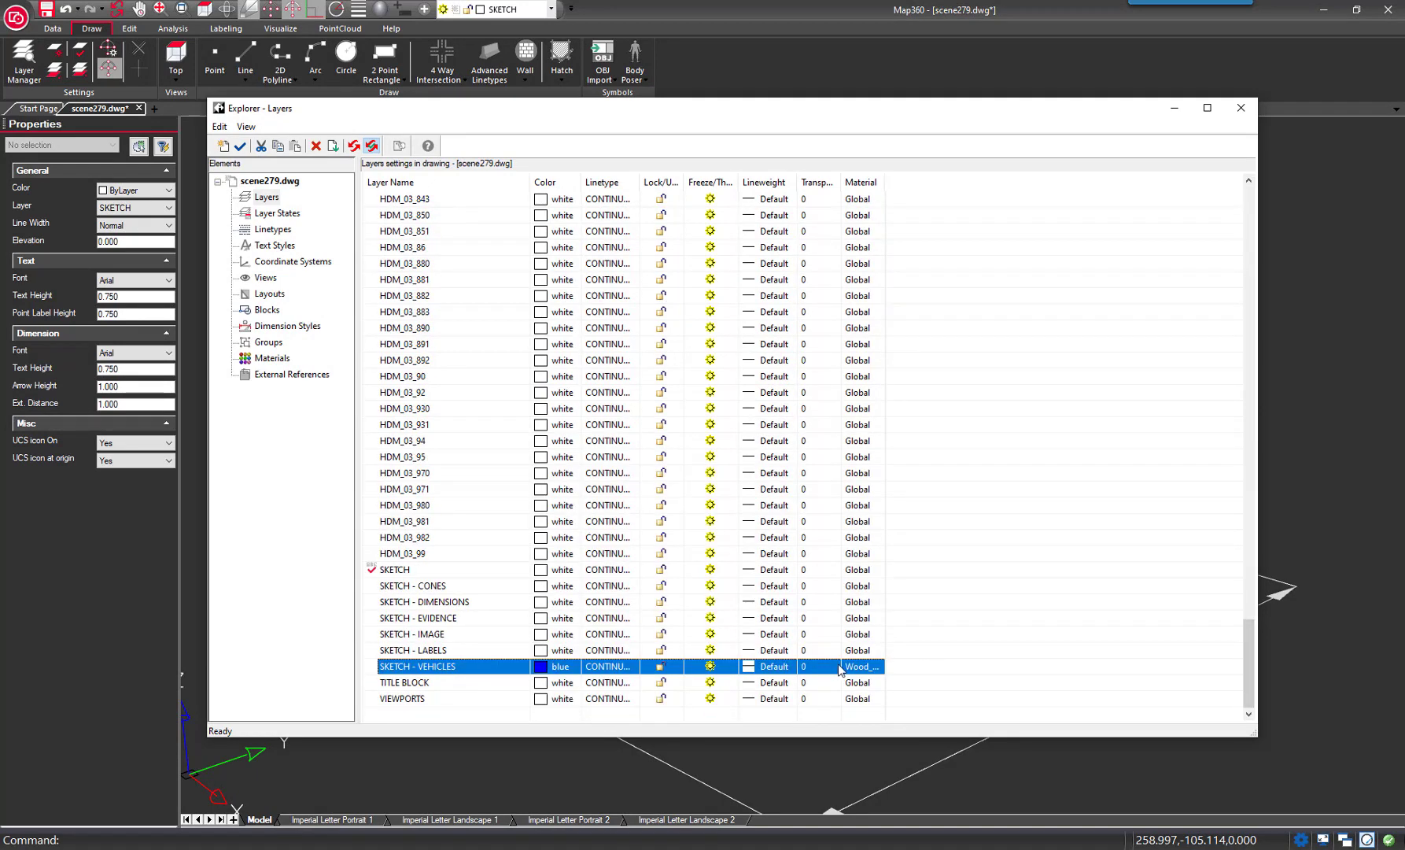
{"action": "left_click", "coordinate": [875, 668]}
{"action": "left_click", "coordinate": [879, 667]}
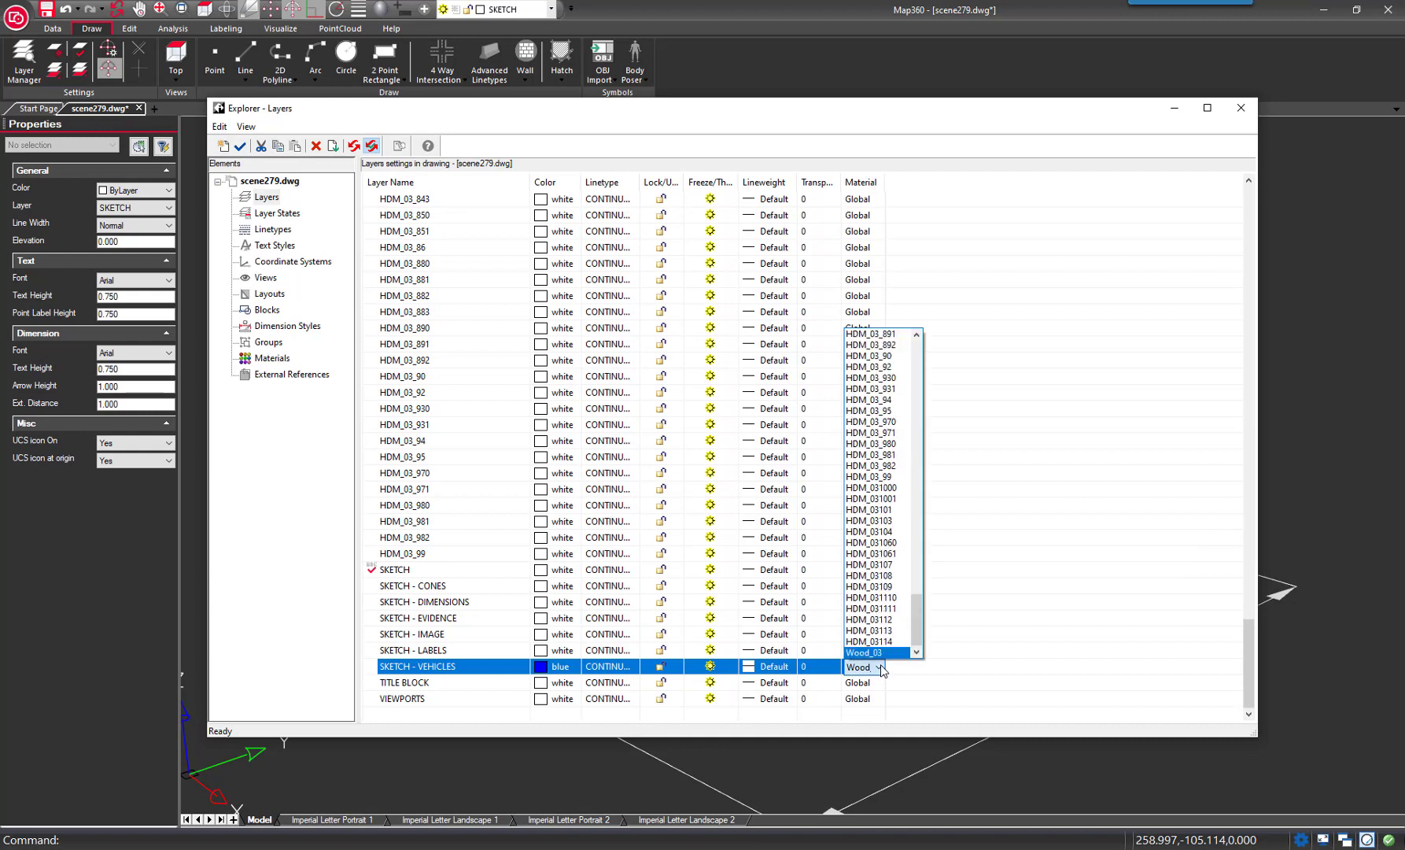
{"action": "left_click_drag", "start_coordinate": [920, 638], "coordinate": [917, 315]}
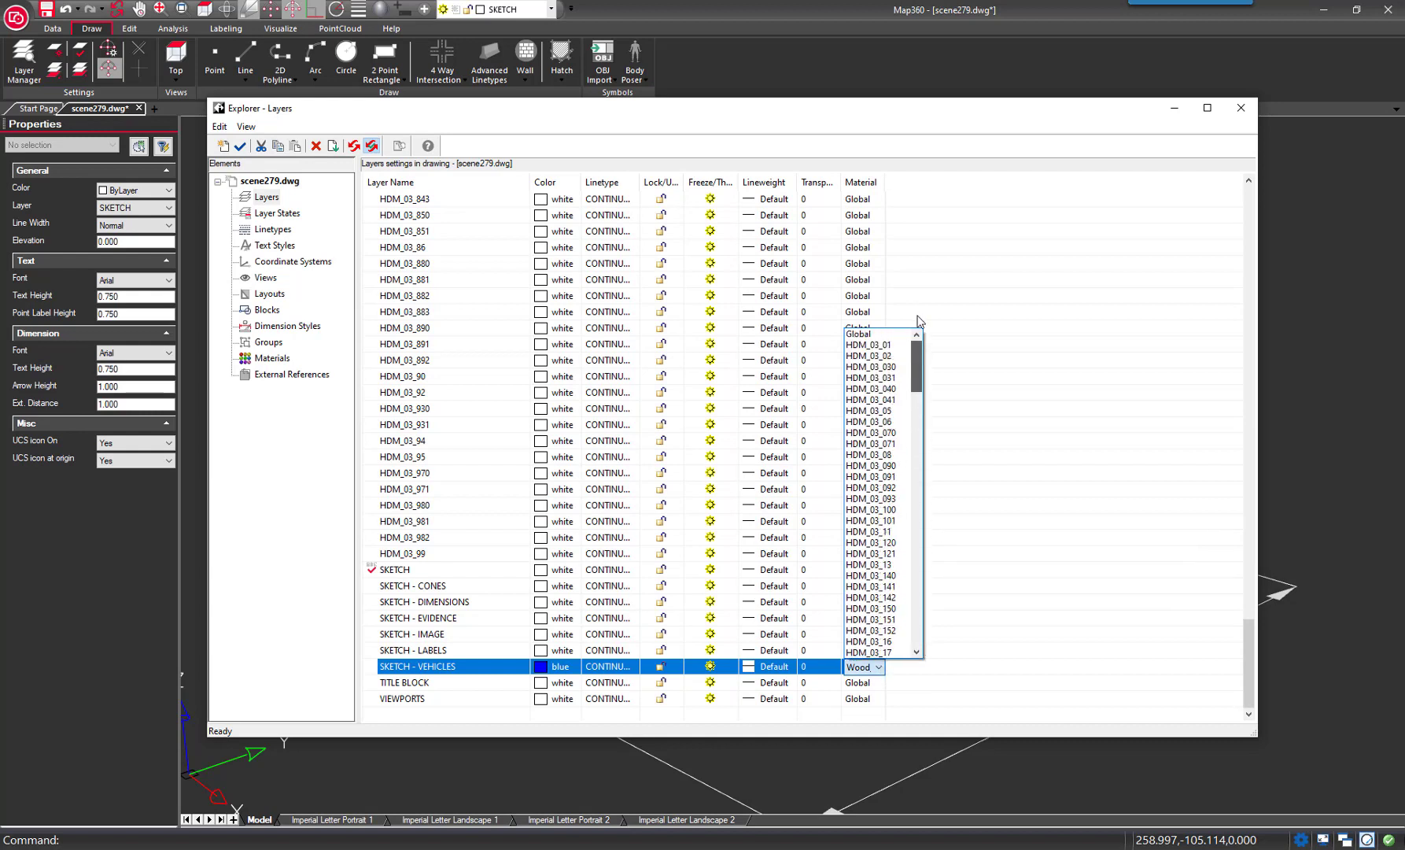
{"action": "left_click", "coordinate": [879, 333]}
{"action": "left_click", "coordinate": [987, 617]}
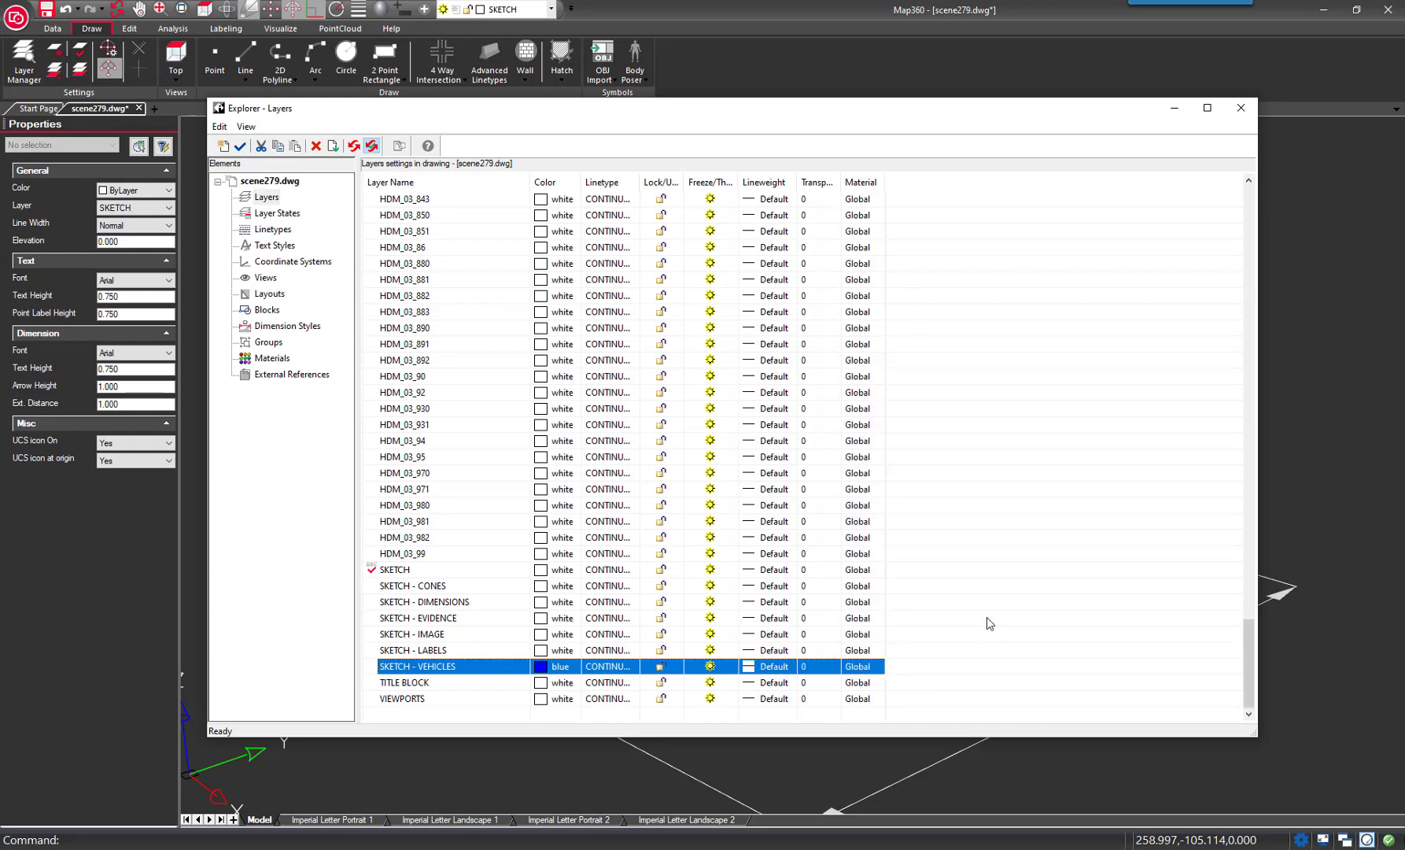
{"action": "left_click", "coordinate": [1240, 110]}
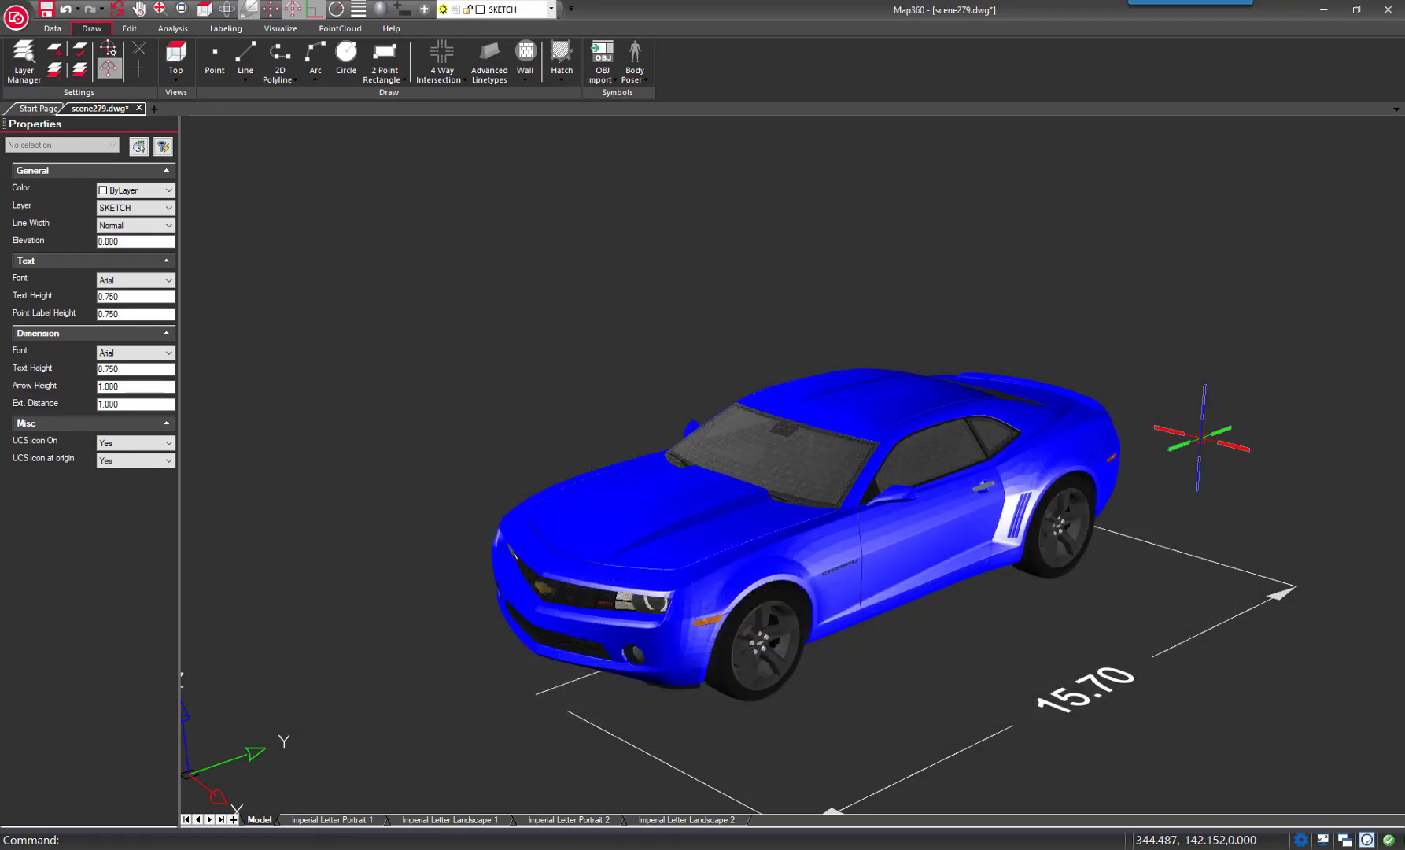
{"action": "left_click", "coordinate": [46, 9]}
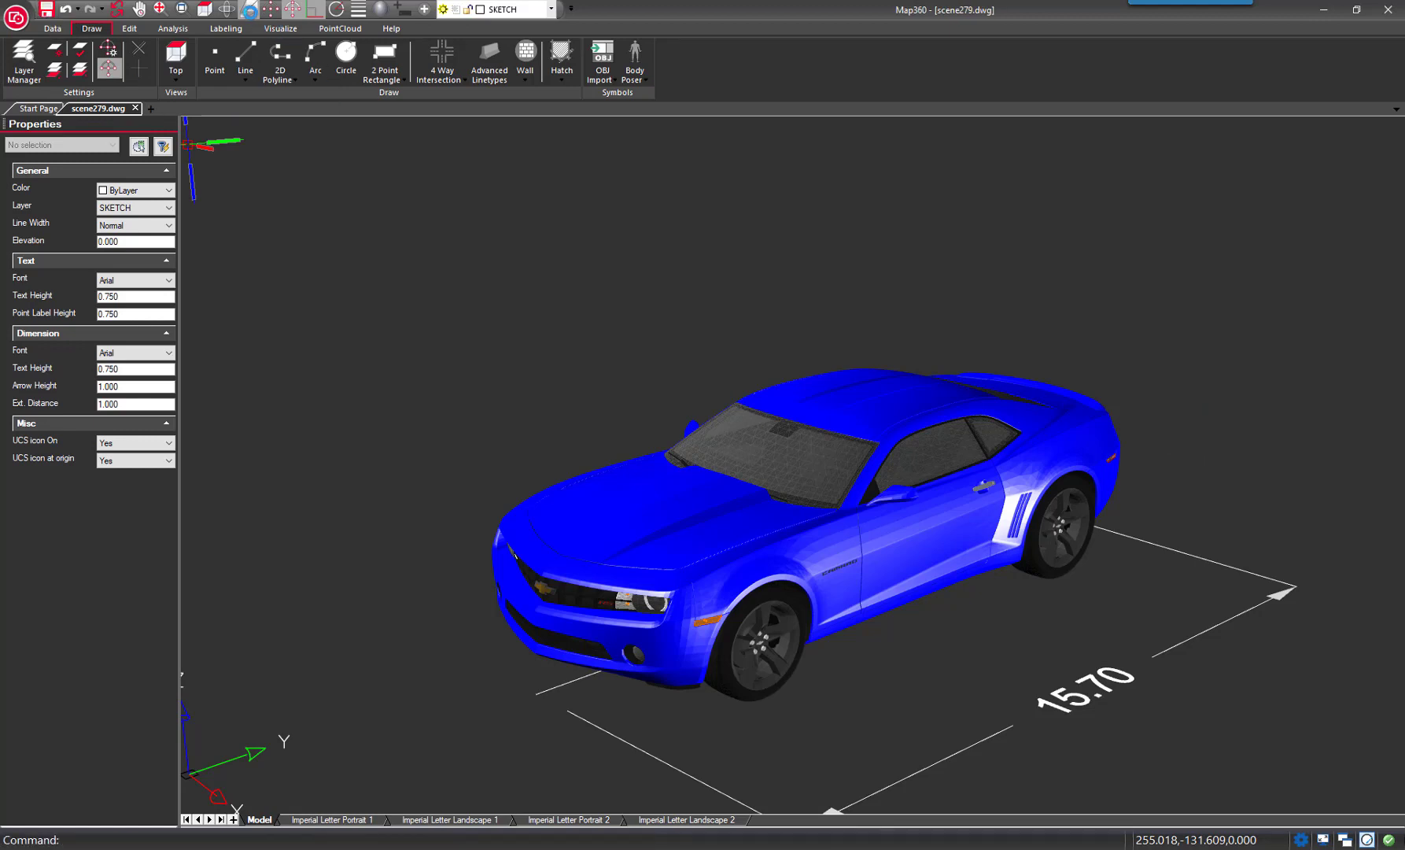
- Turn off the perspective display and switch to the top view of the car
{"action": "left_click", "coordinate": [250, 11]}
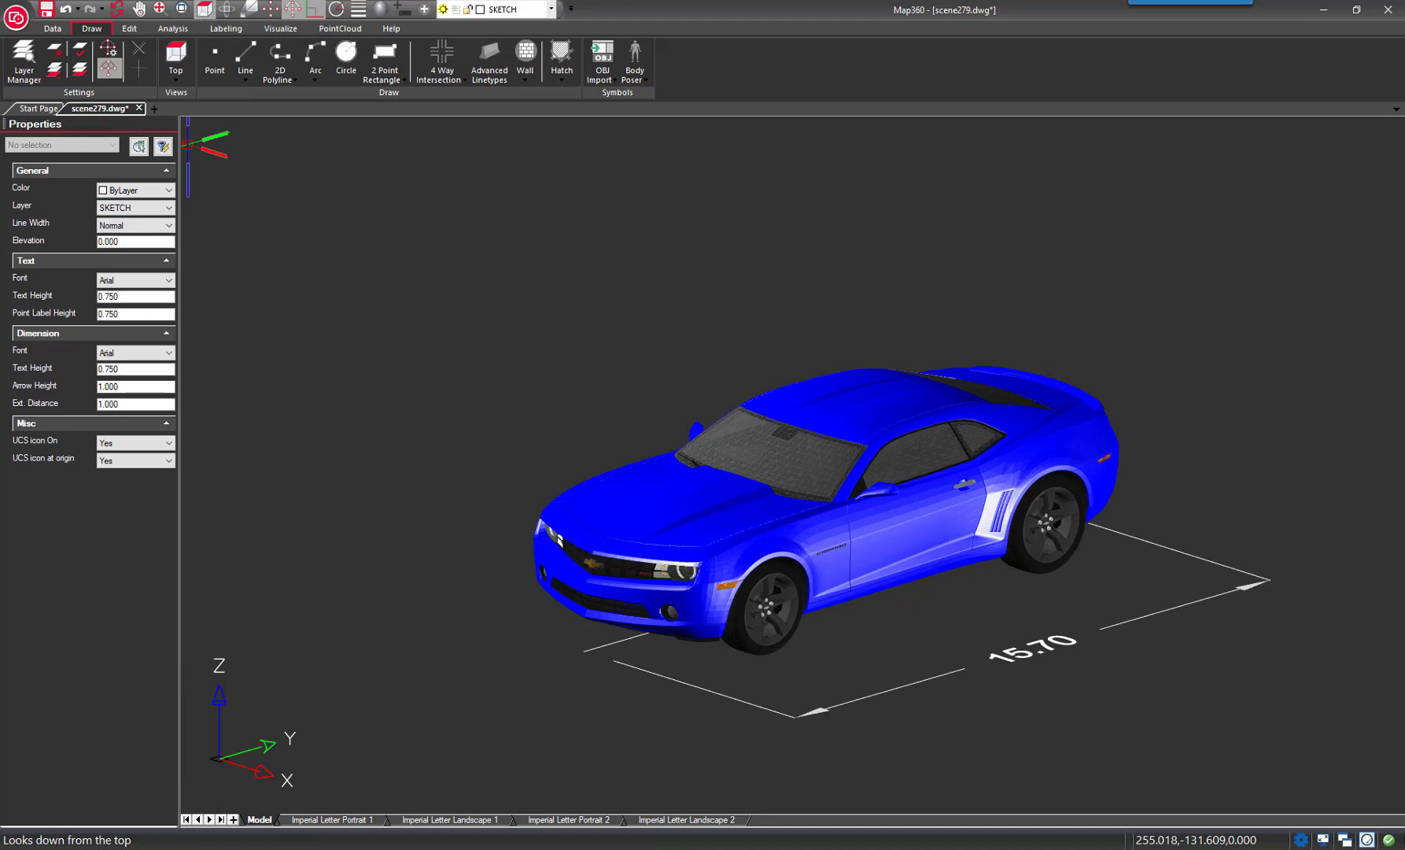
{"action": "left_click", "coordinate": [205, 11]}
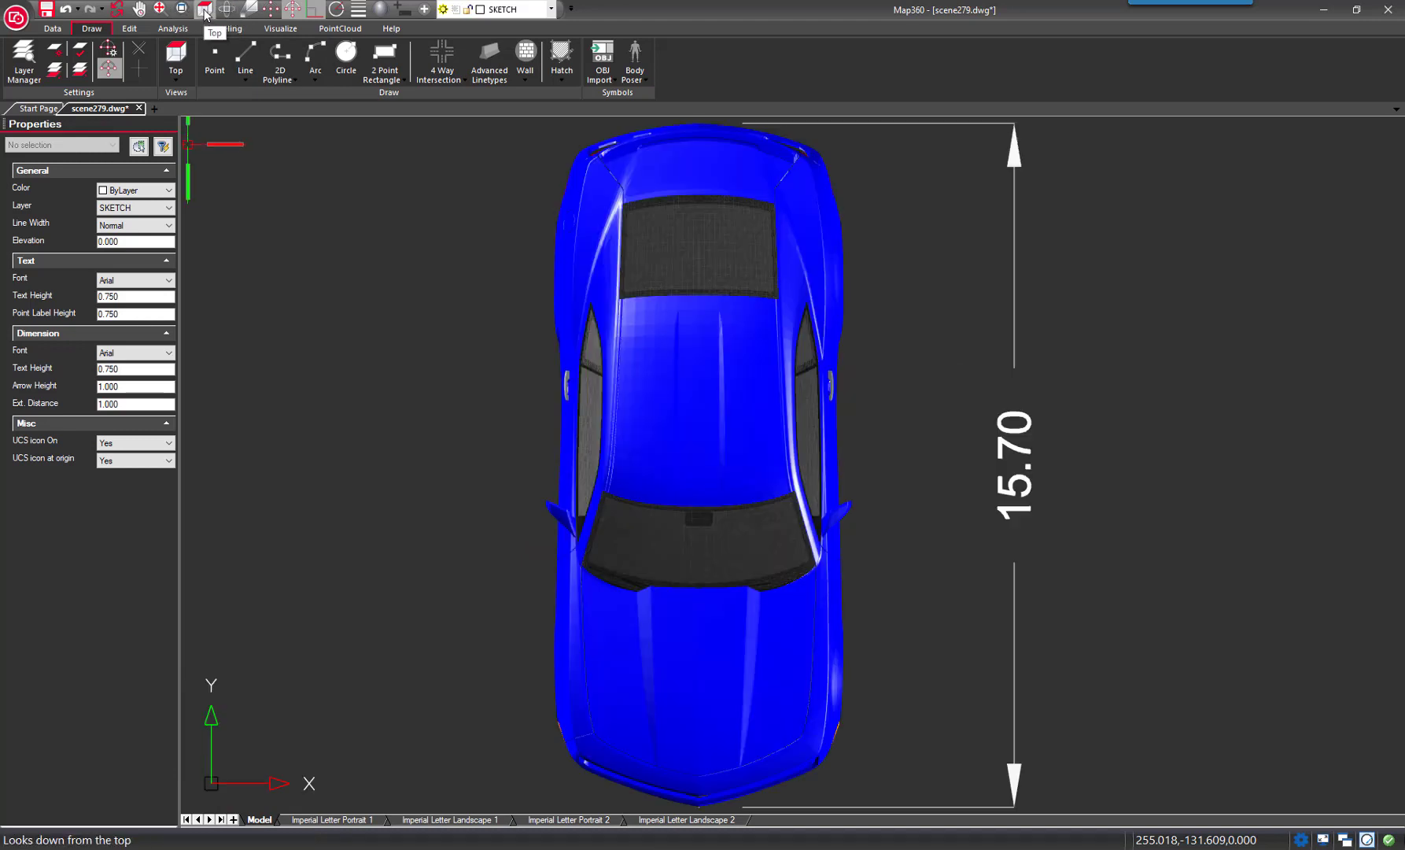
{"action": "scroll", "coordinate": [1109, 641], "scroll_direction": "down", "scroll_amount": 3}
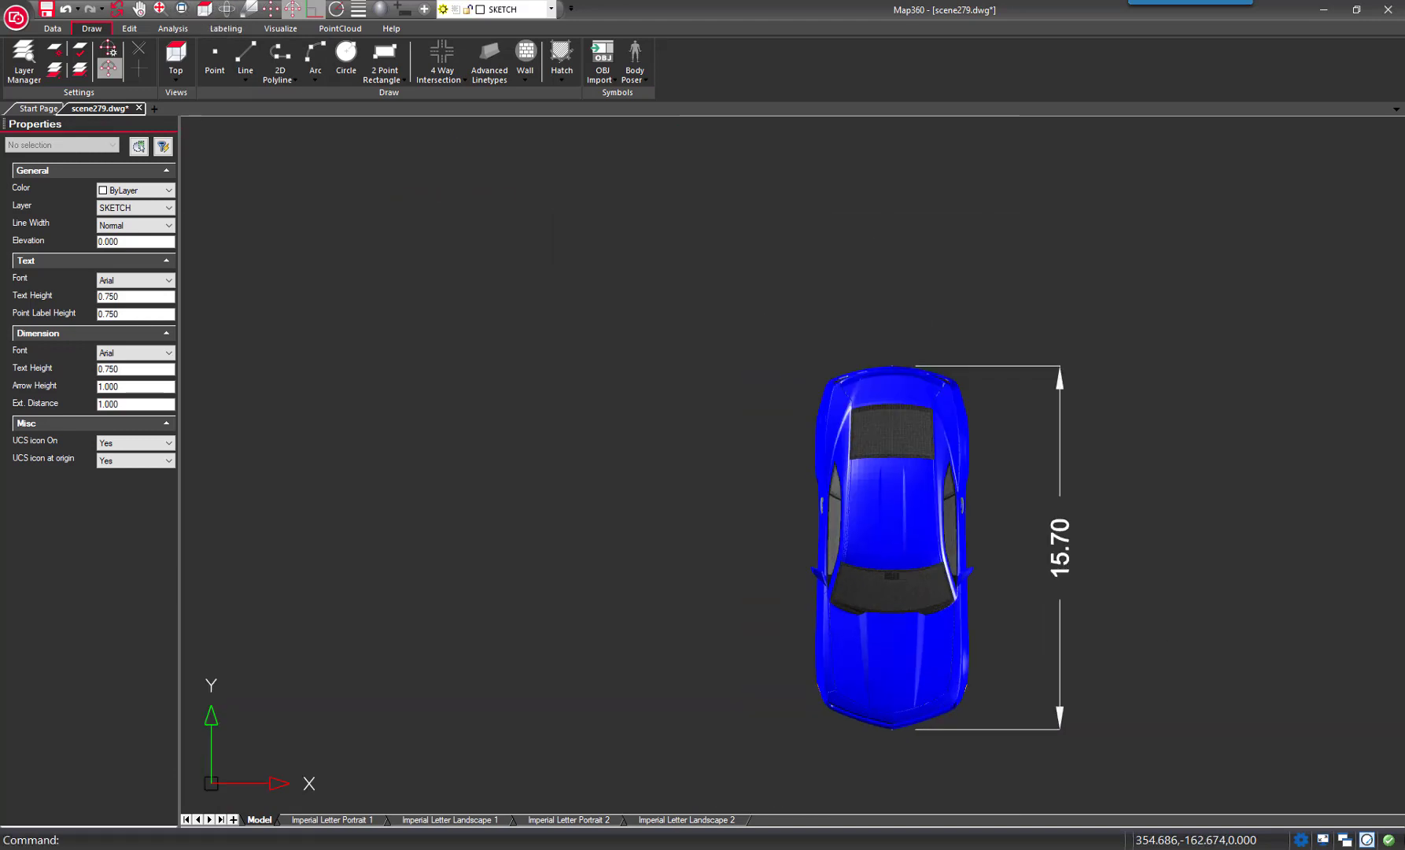
{"action": "scroll", "coordinate": [1110, 645], "scroll_direction": "down", "scroll_amount": 3}
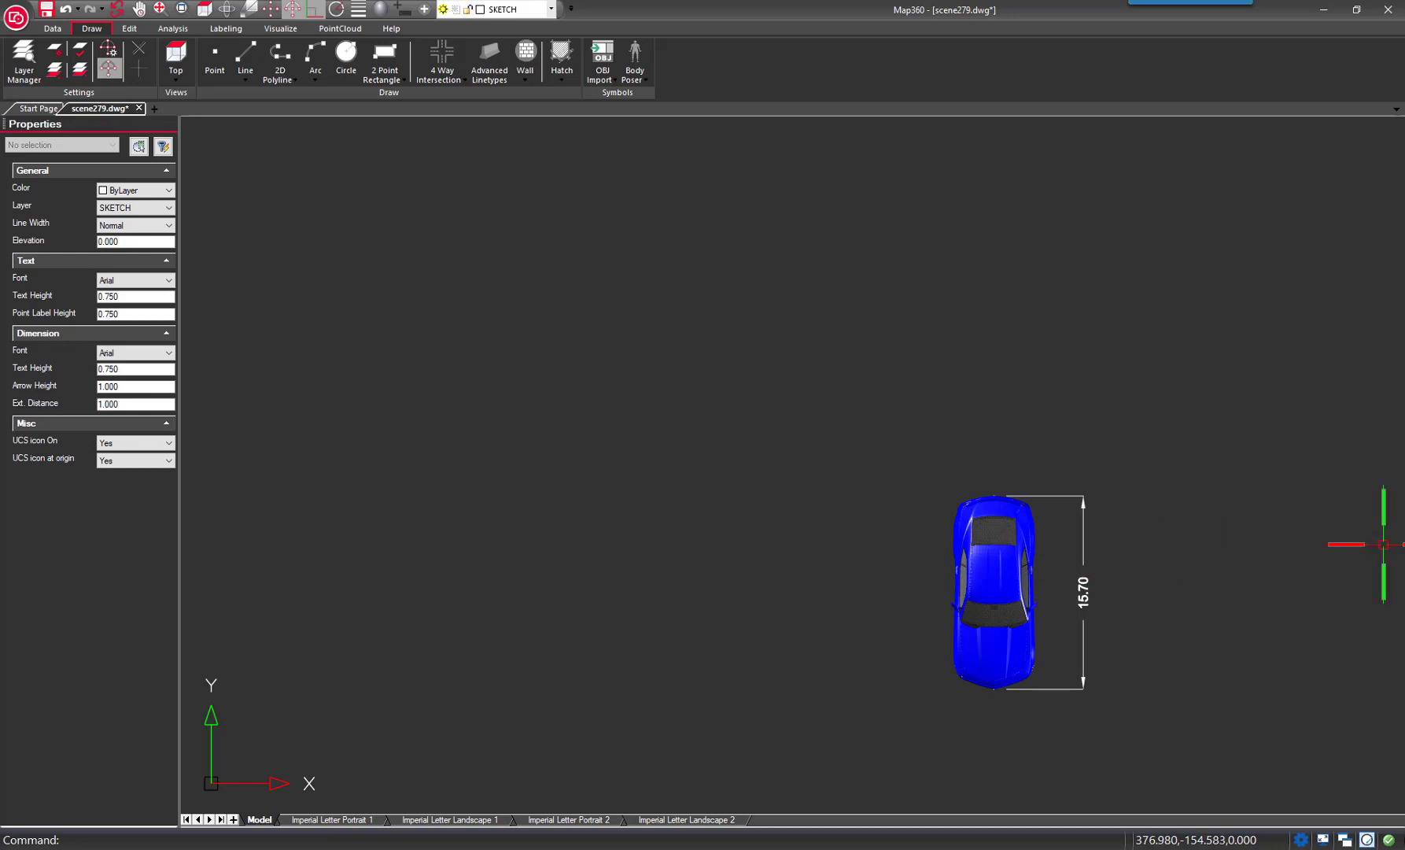
{"action": "middle_click_drag", "start_coordinate": [1035, 649], "coordinate": [972, 630]}
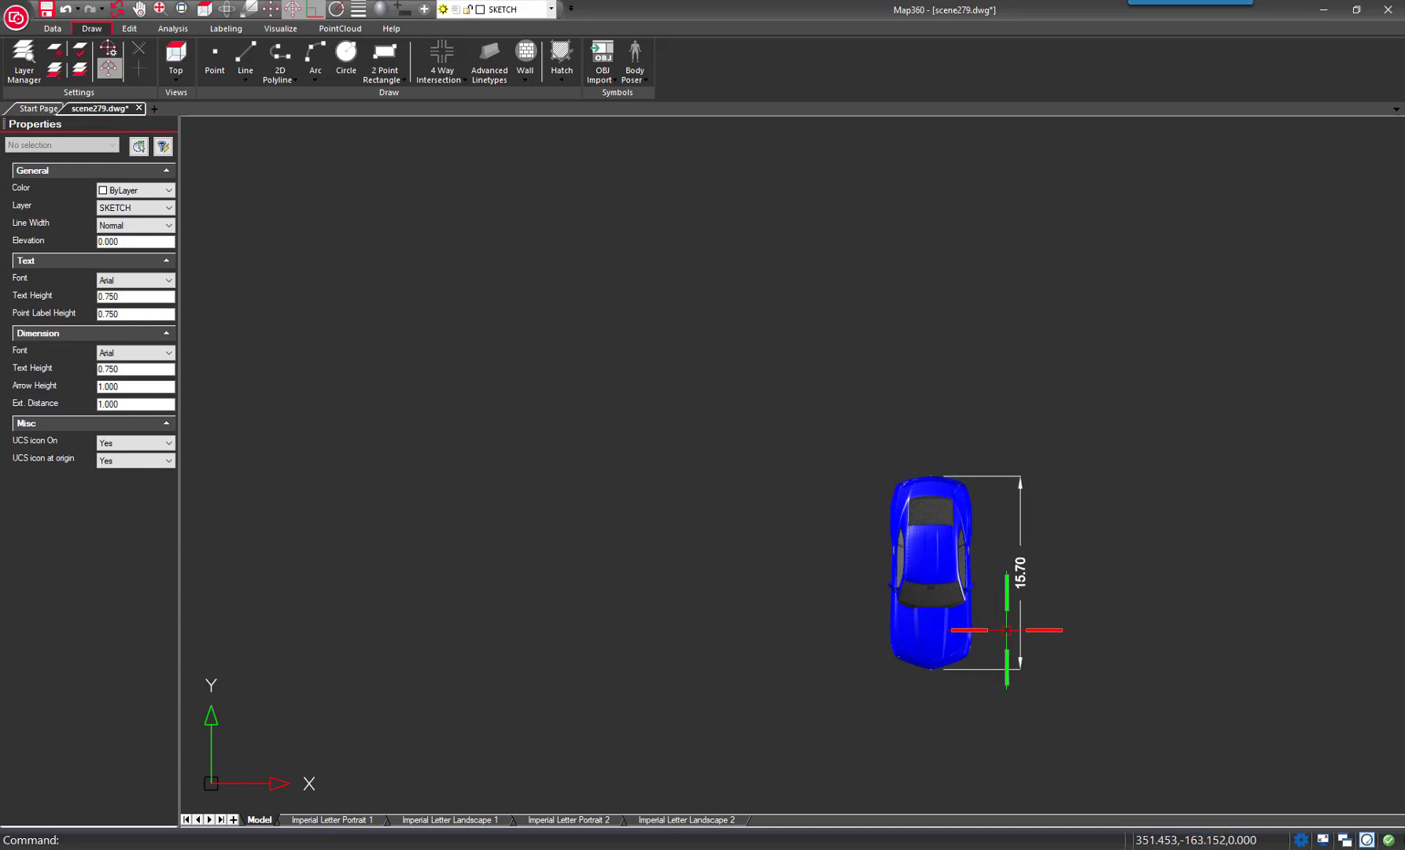
{"action": "scroll", "coordinate": [1008, 629], "scroll_direction": "up", "scroll_amount": 2}
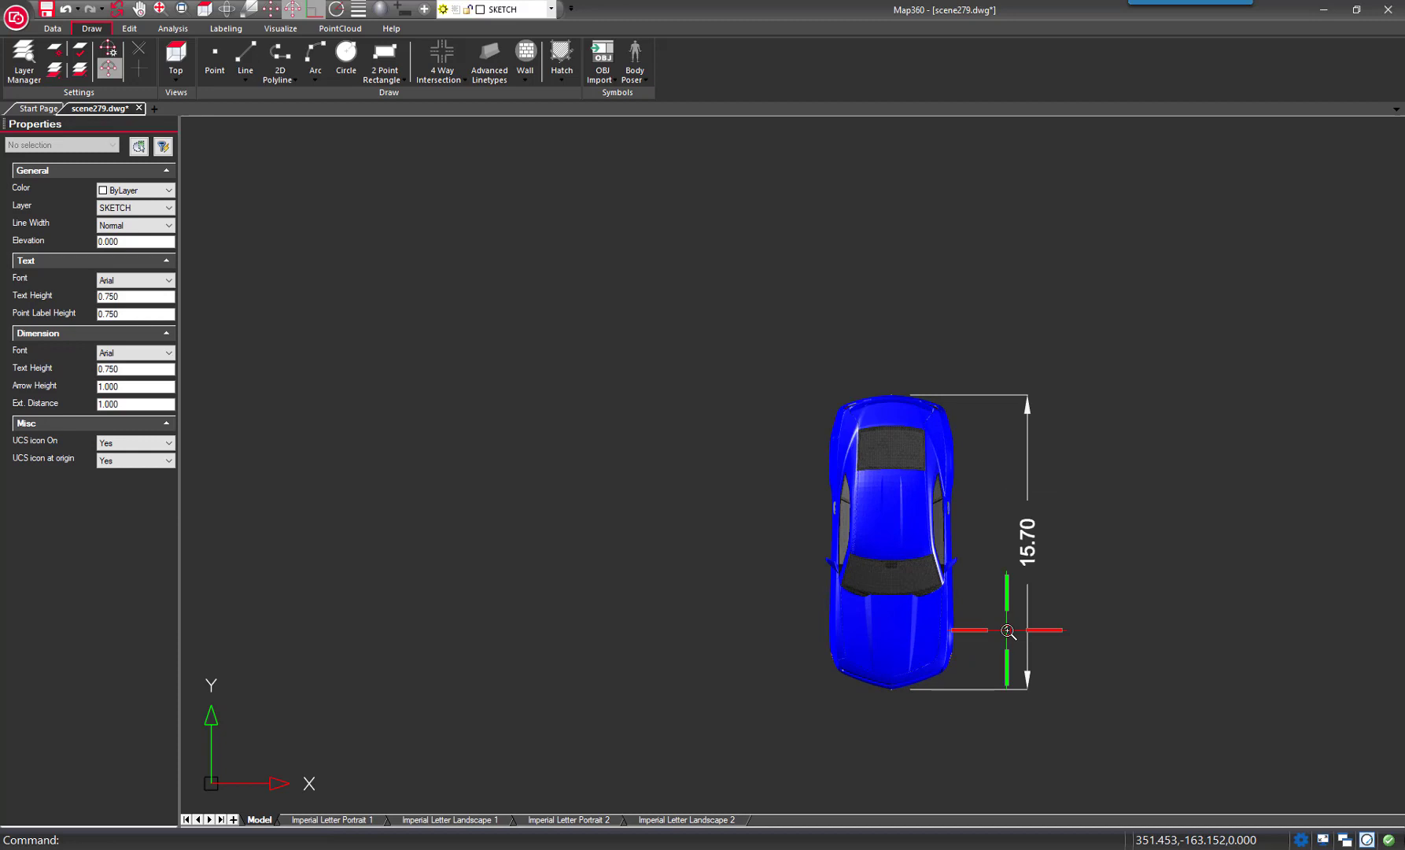
- Group all the parts of the car, leaving out its length dimension, and clear the selection
{"action": "left_click", "coordinate": [766, 350]}
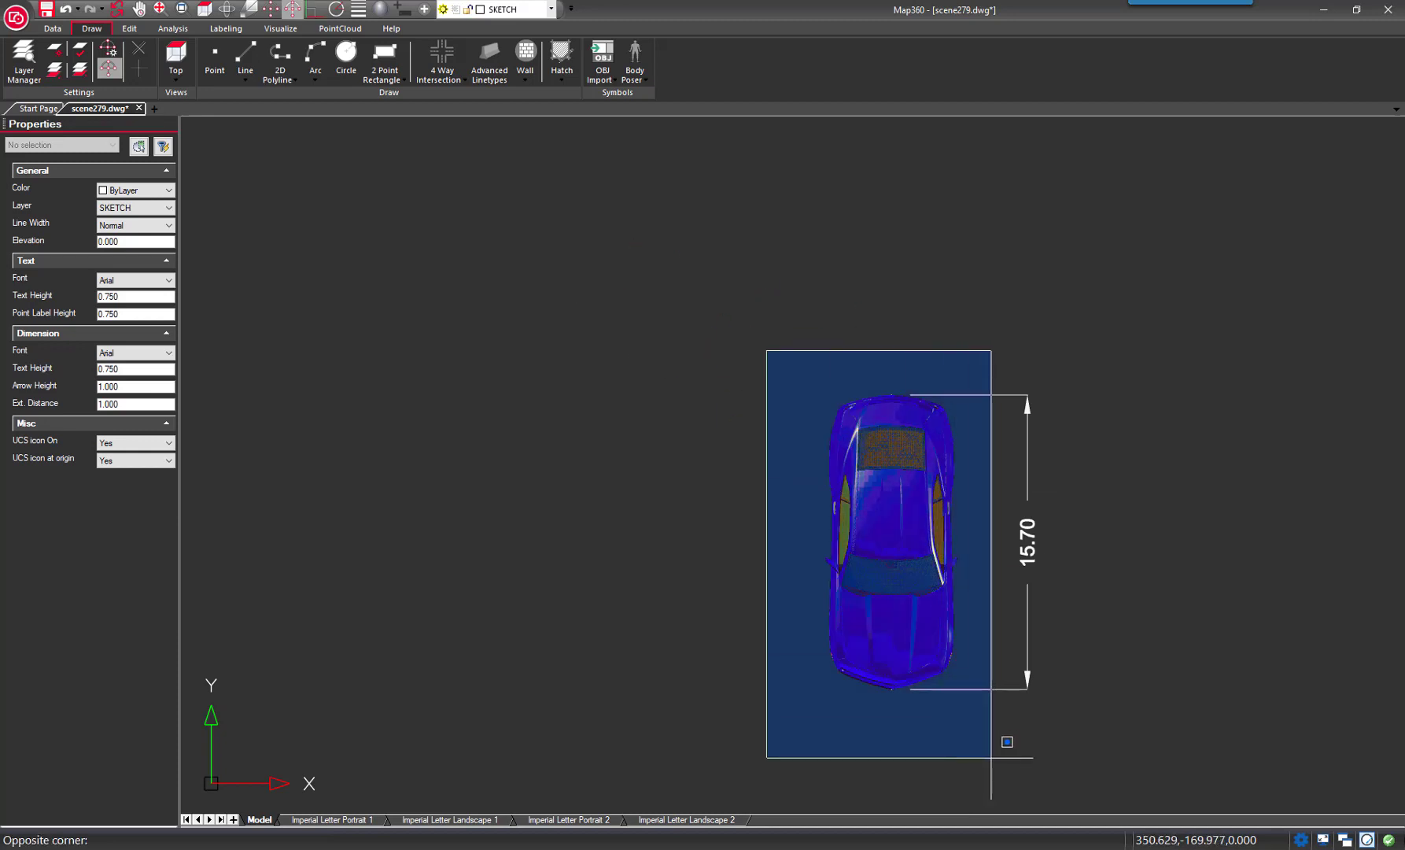
{"action": "left_click", "coordinate": [991, 758]}
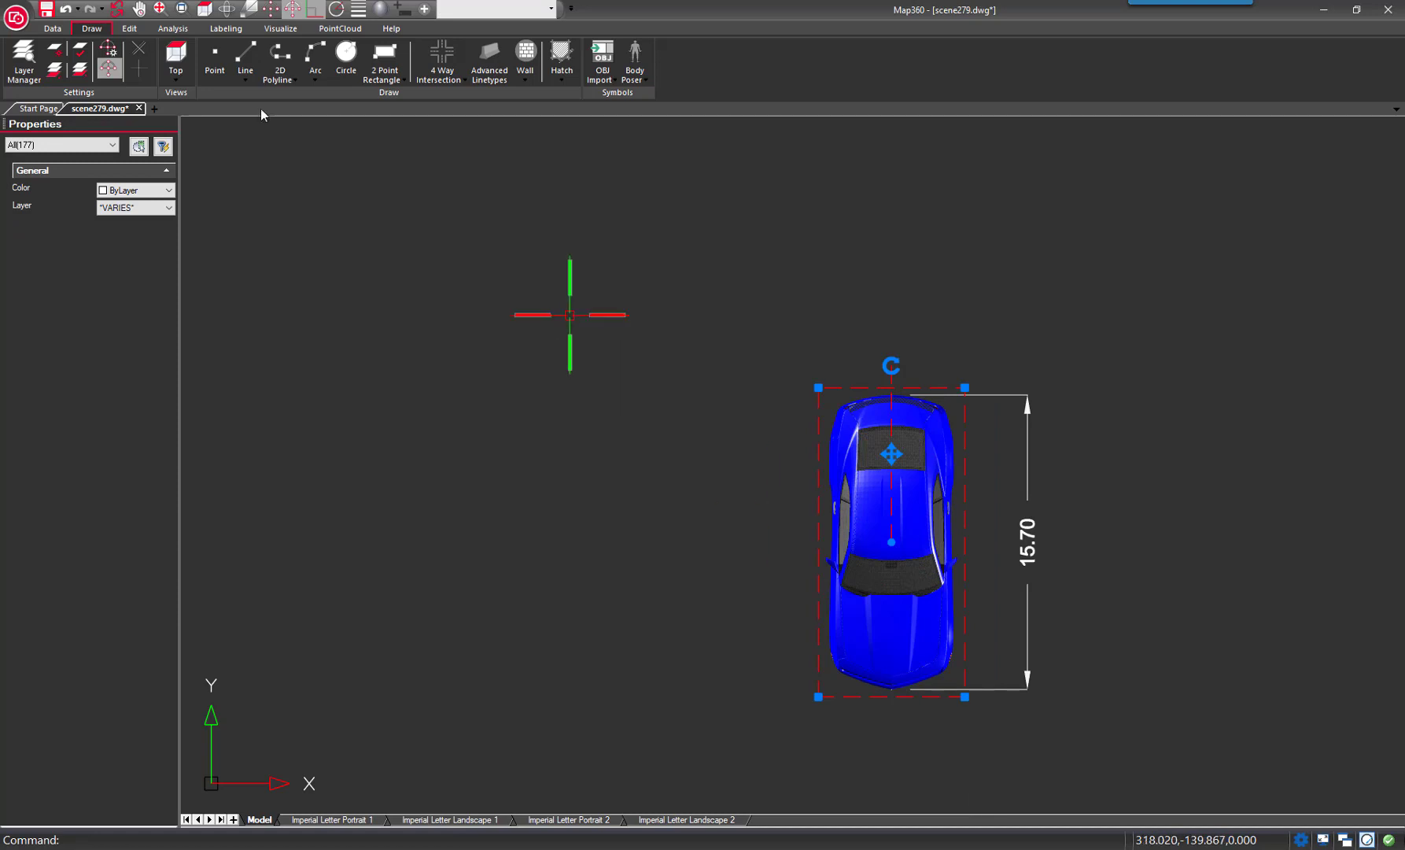
{"action": "left_click", "coordinate": [129, 29]}
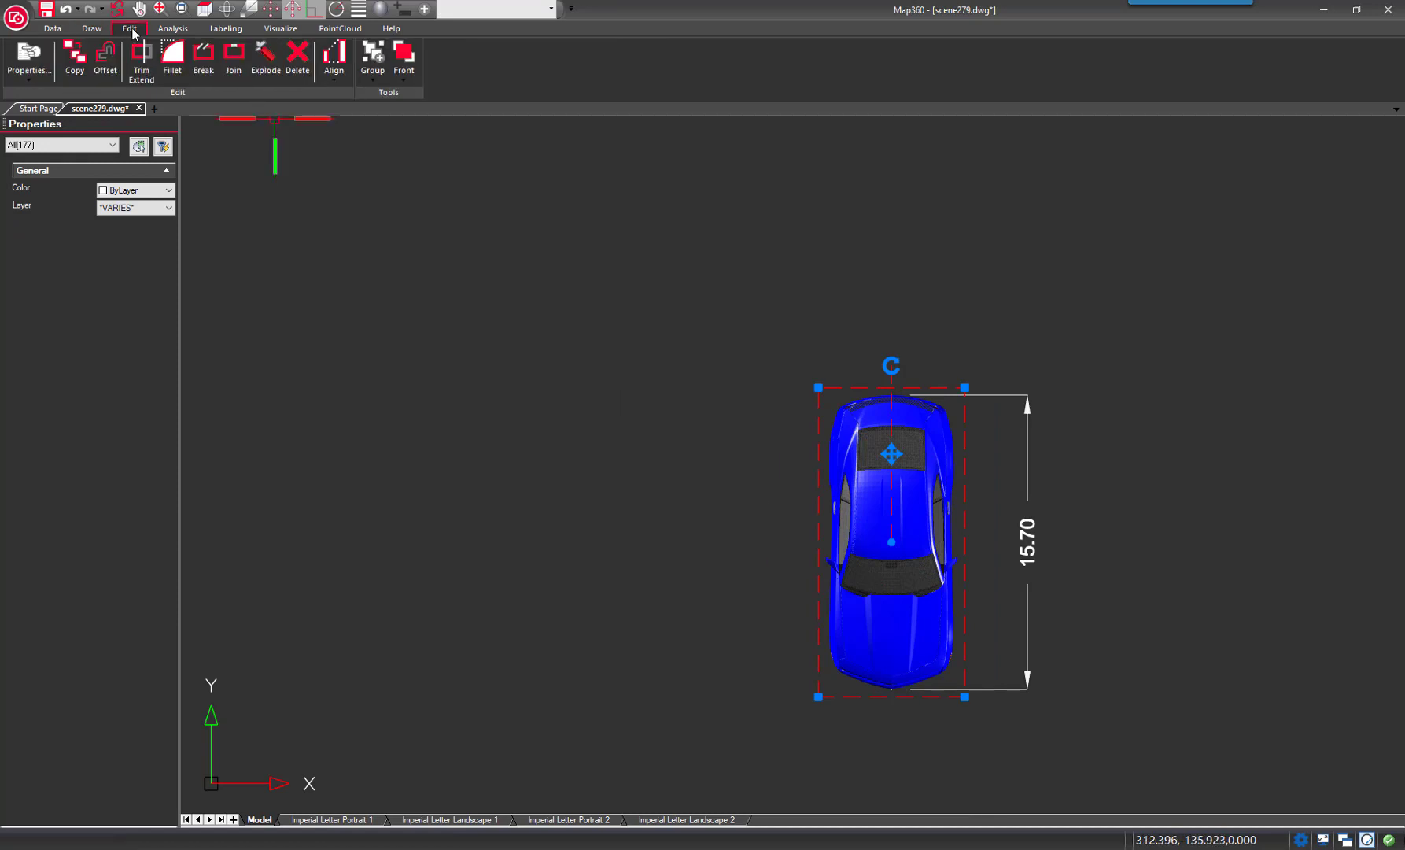
{"action": "left_click", "coordinate": [374, 62]}
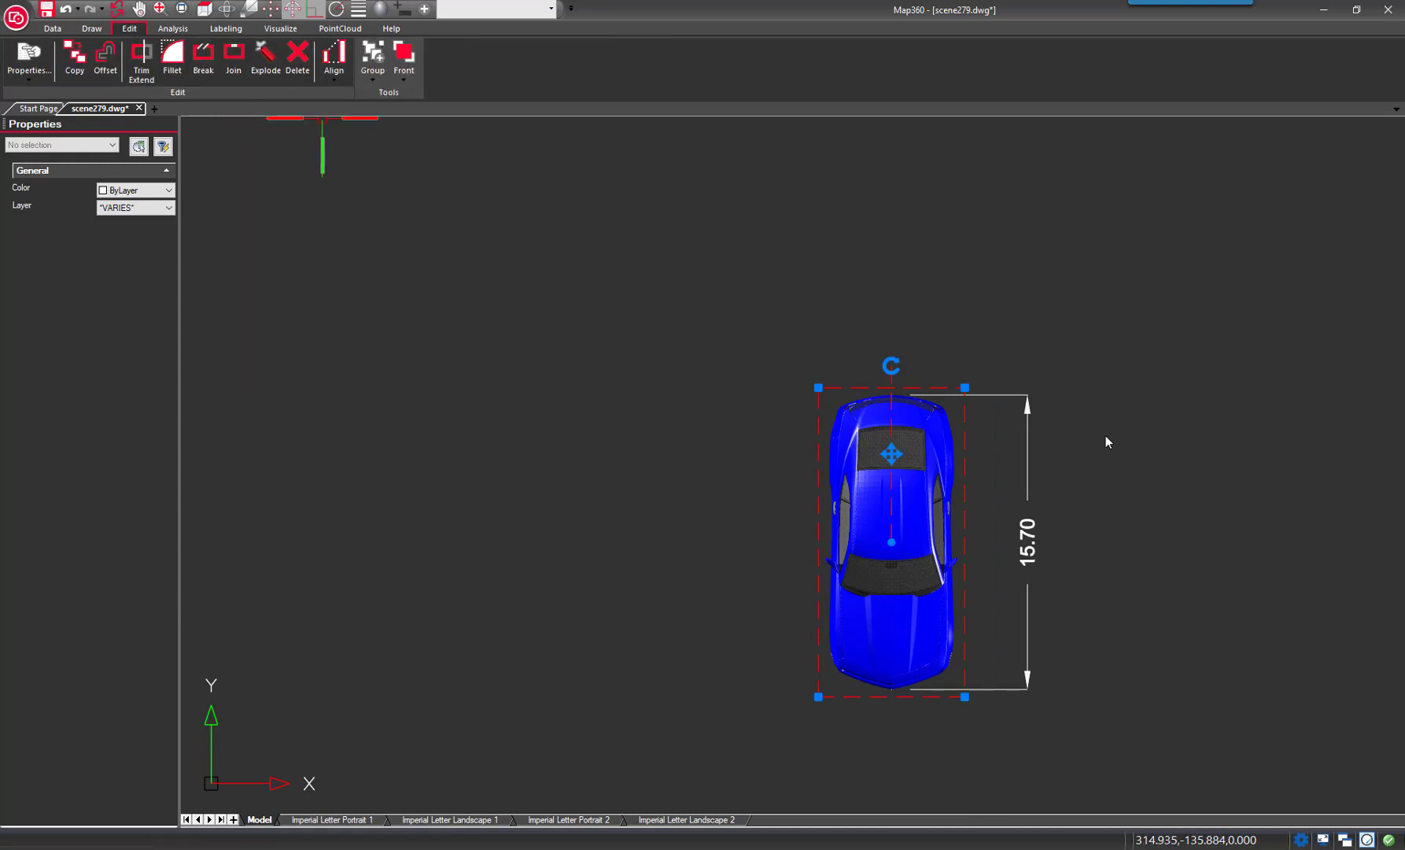
{"action": "key", "text": "Escape"}
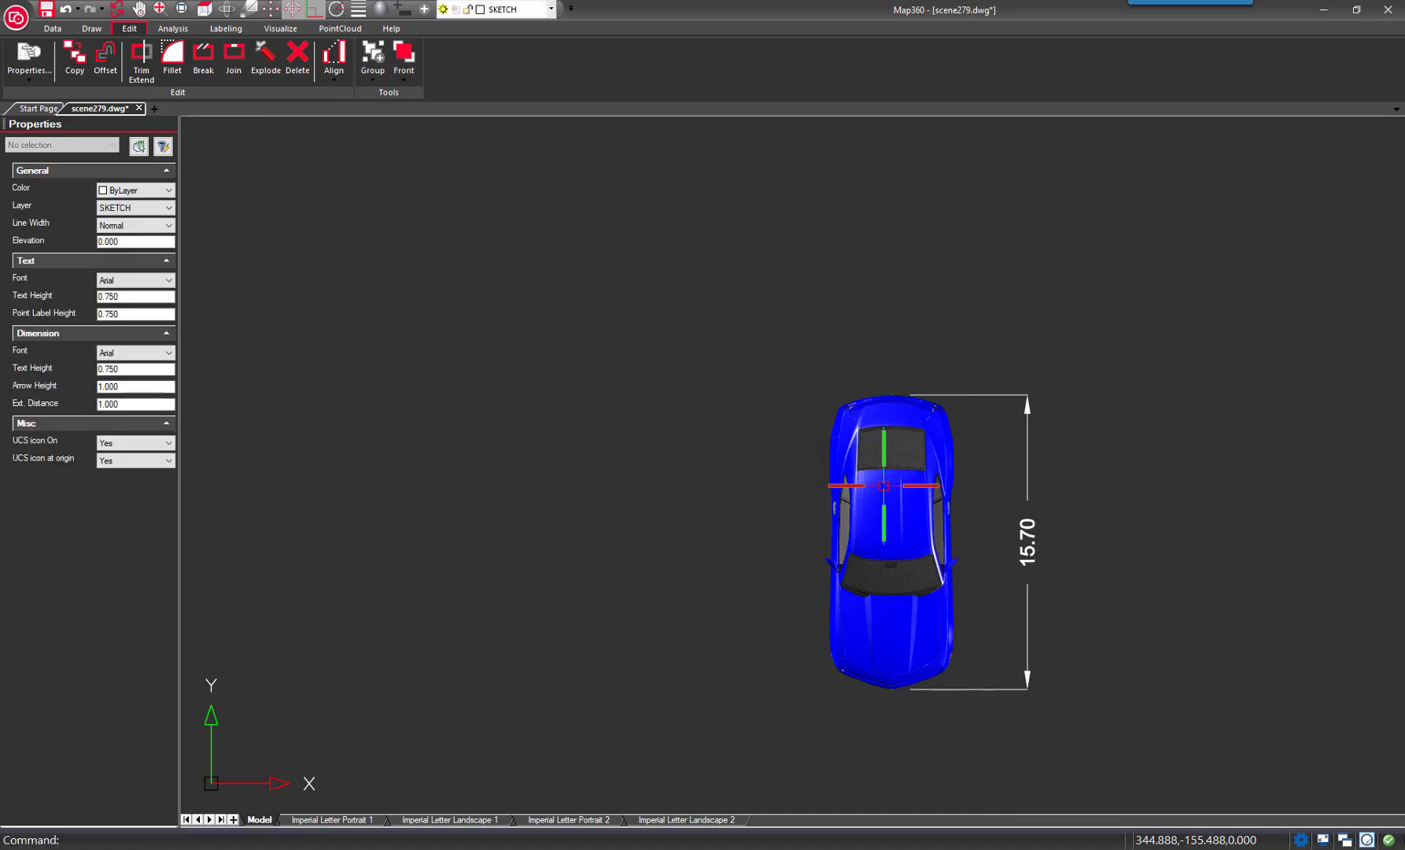
- Dismiss the list of overlapping car parts and set the SELECTIONCYCLING variable to -3
{"action": "left_click", "coordinate": [917, 525]}
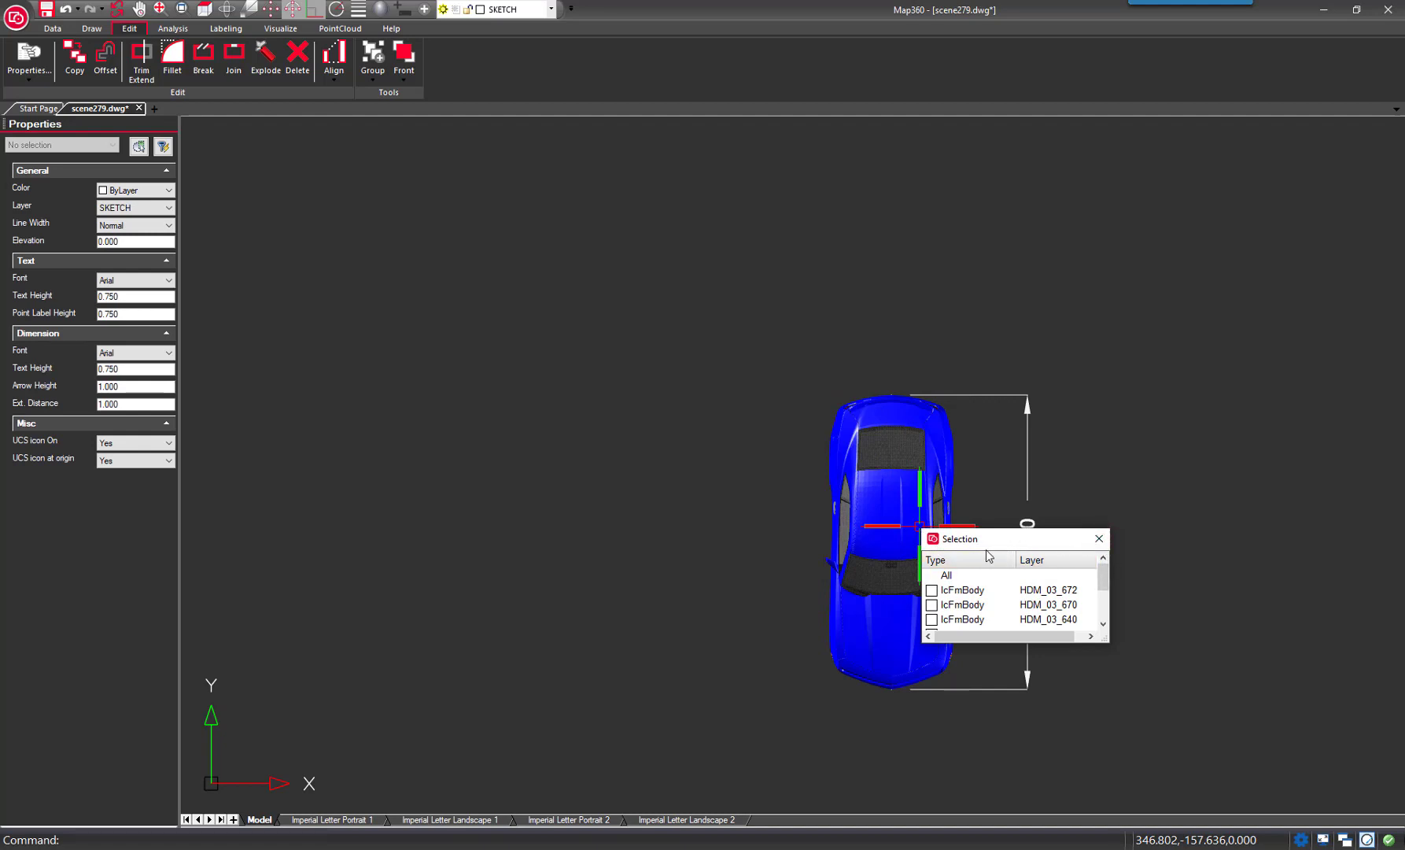
{"action": "left_click", "coordinate": [1098, 540]}
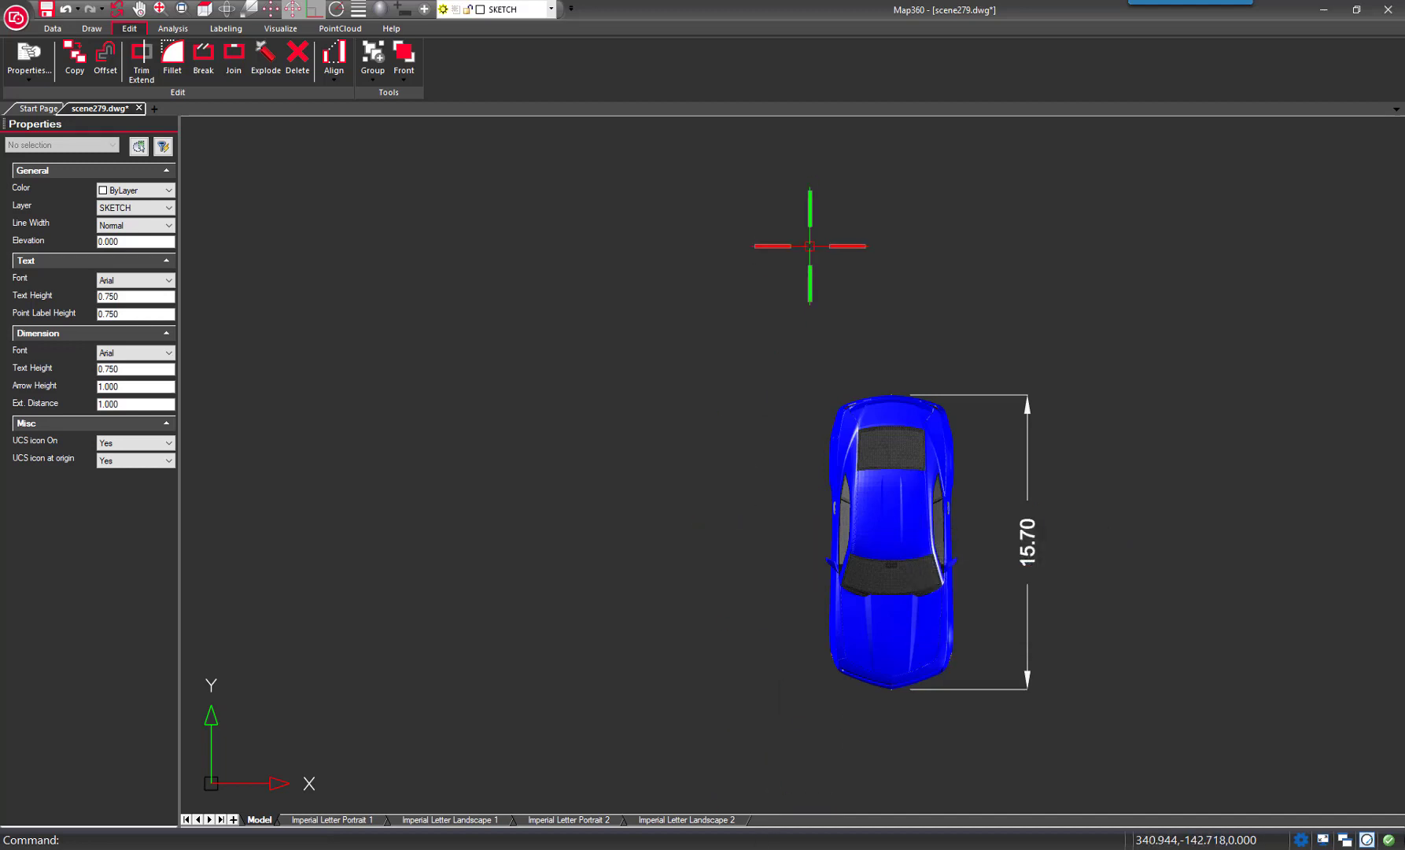
{"action": "type", "text": "selection"}
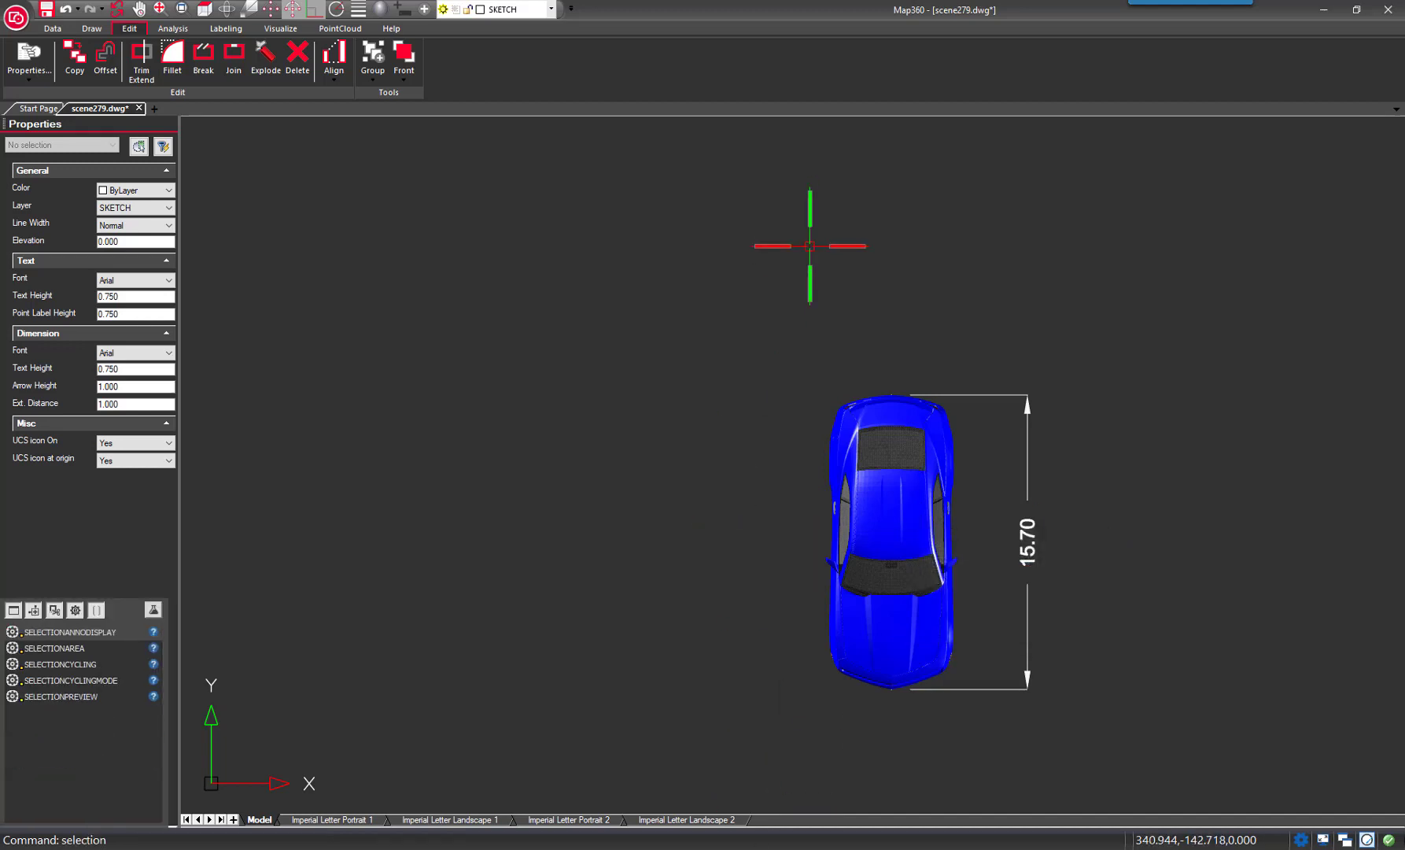
{"action": "key", "text": "Down"}
{"action": "key", "text": "Down"}
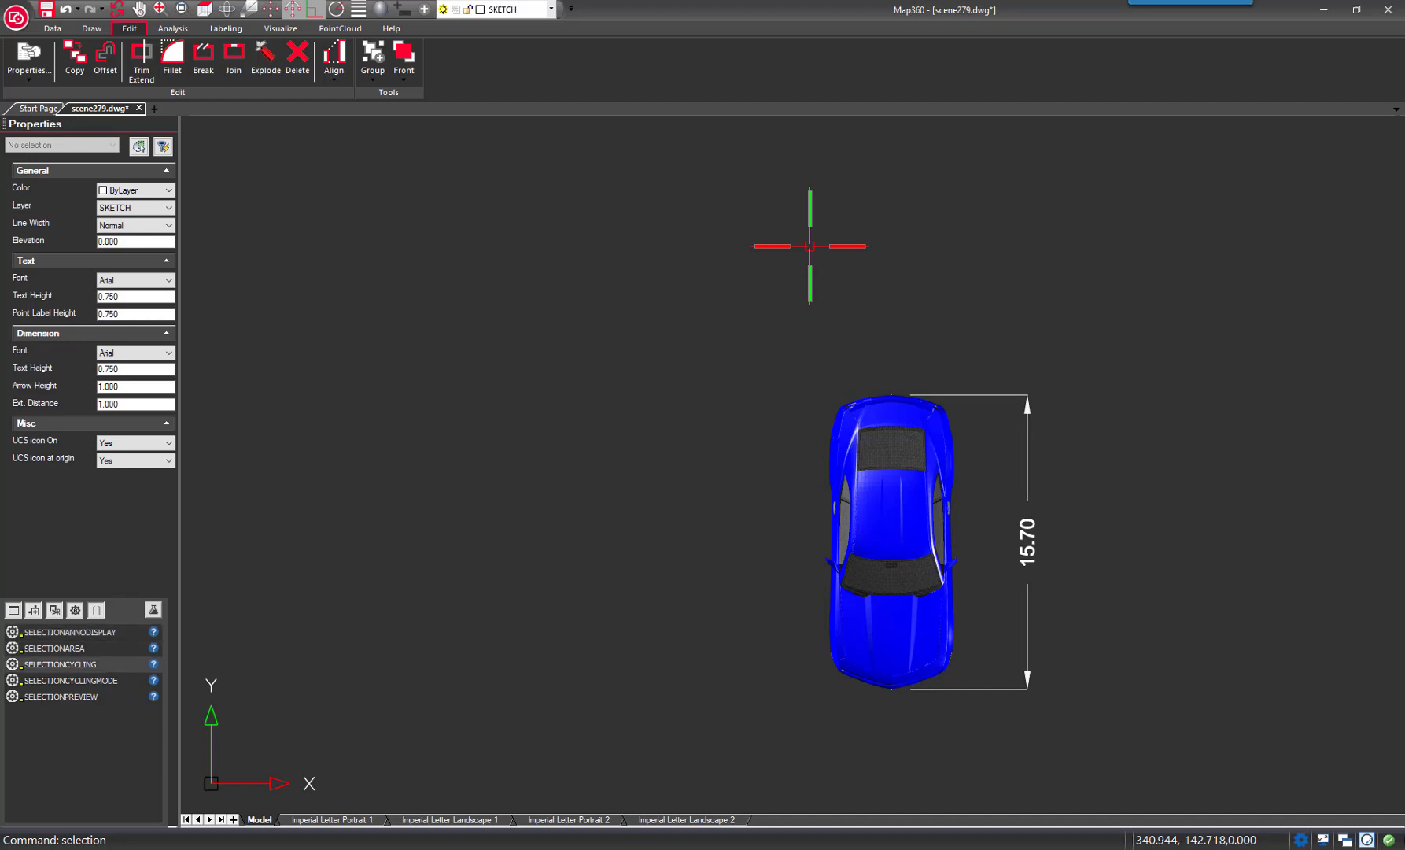
{"action": "key", "text": "Return"}
{"action": "type", "text": "-"}
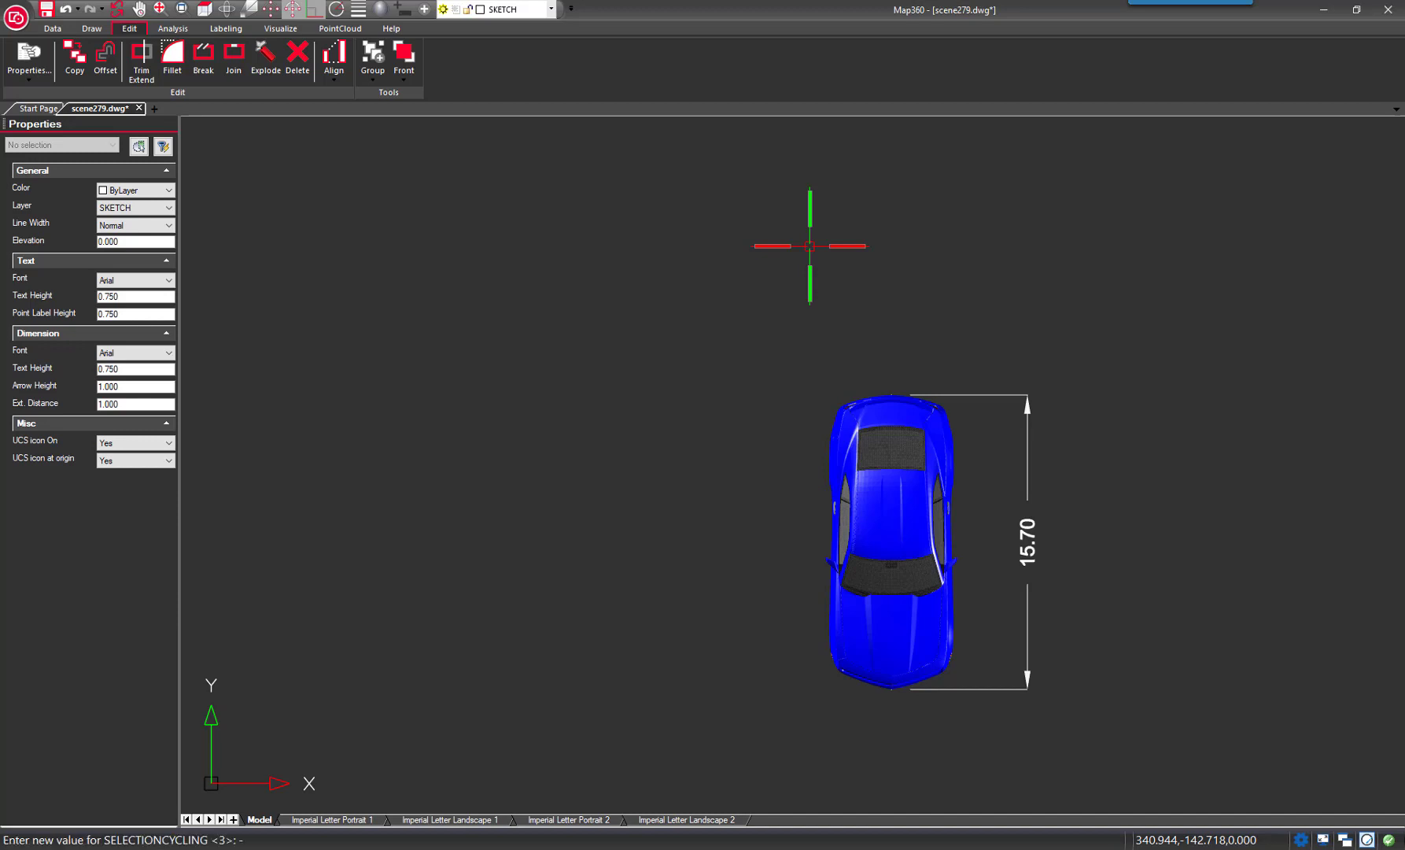
{"action": "type", "text": "3"}
{"action": "key", "text": "Return"}
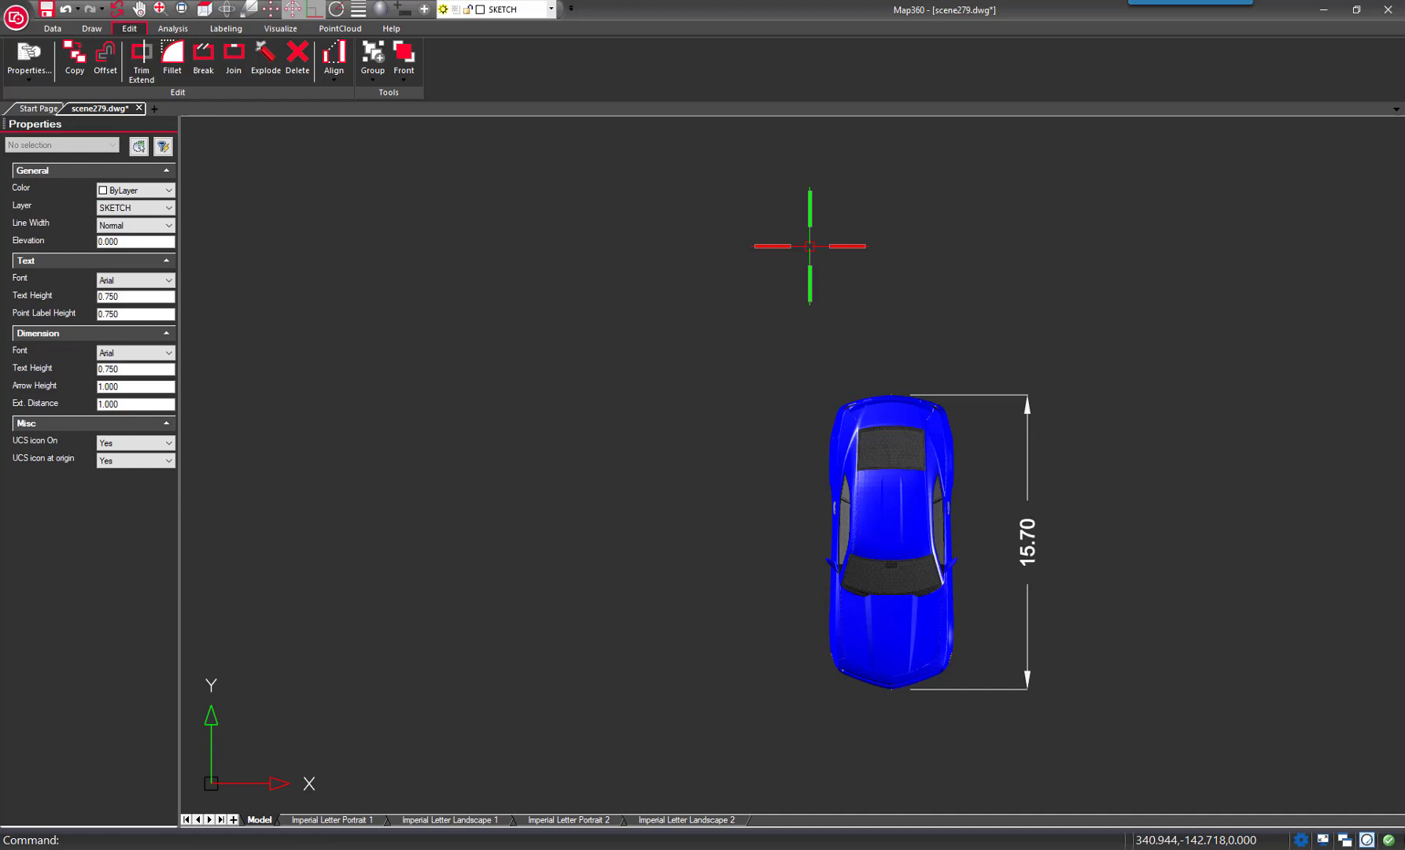
- Move the grouped car about 22 units in the negative X direction and clear the selection
{"action": "left_click", "coordinate": [895, 503]}
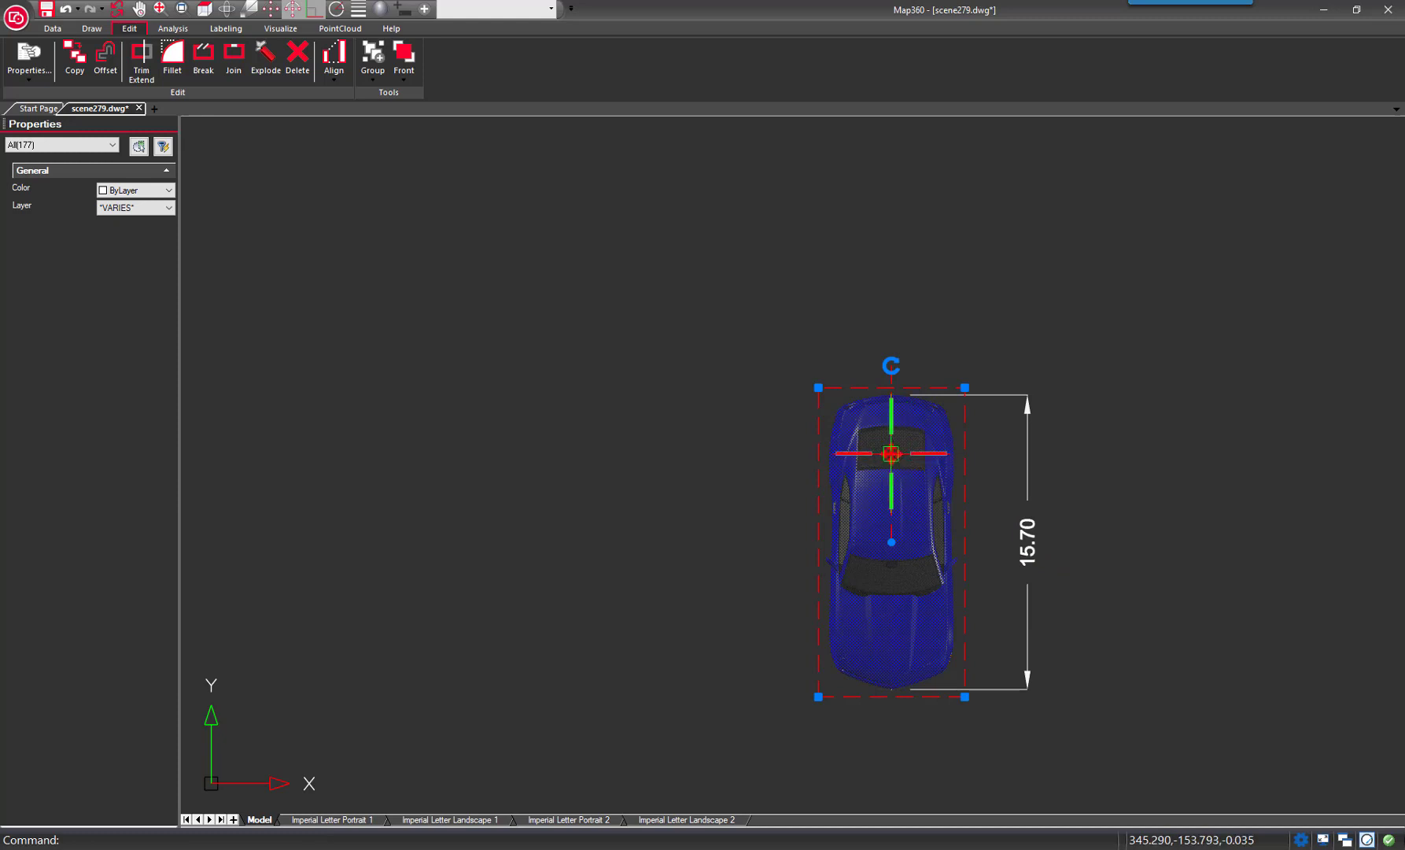
{"action": "left_click", "coordinate": [891, 454]}
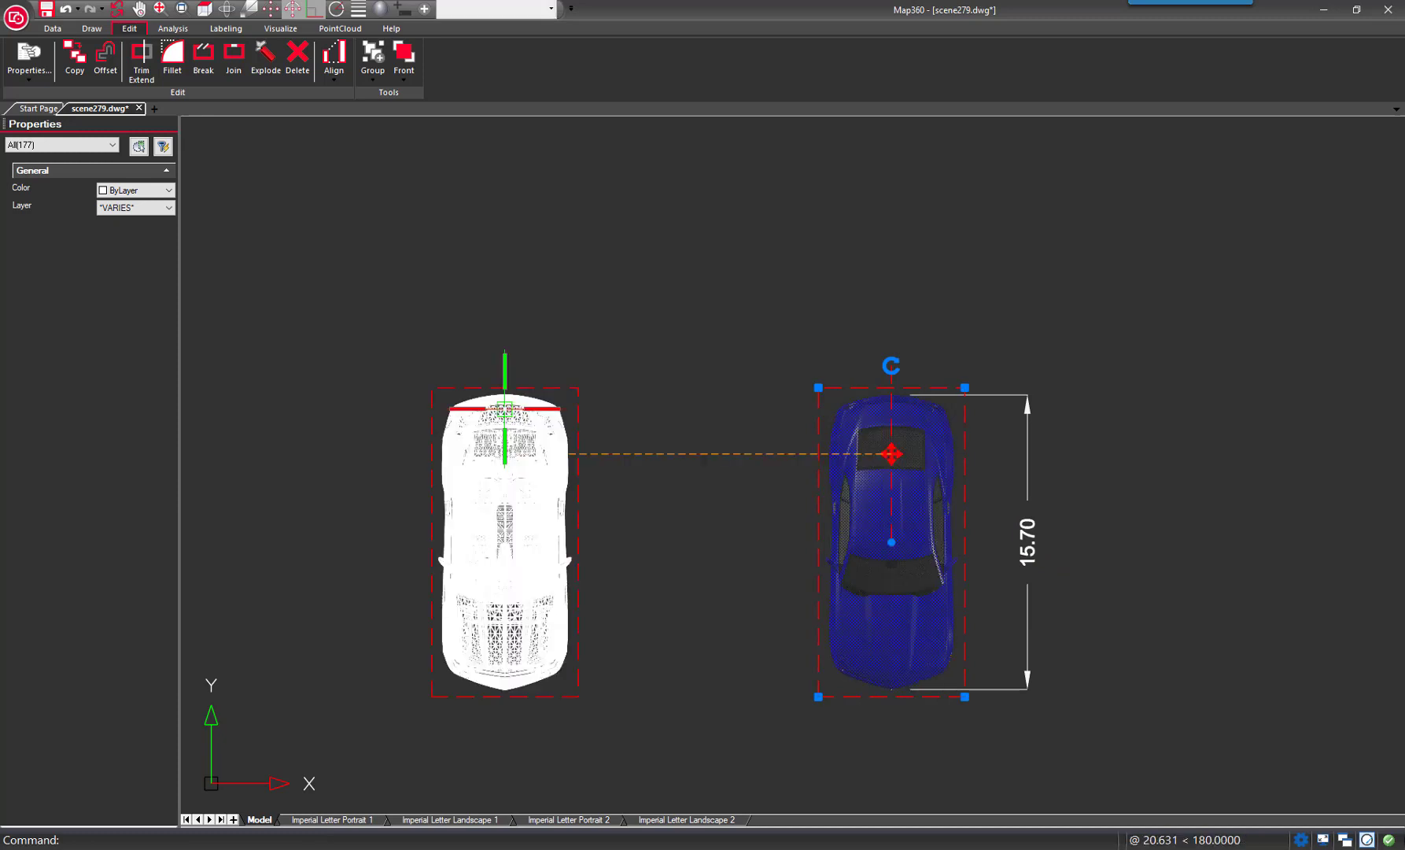
{"action": "left_click", "coordinate": [479, 342]}
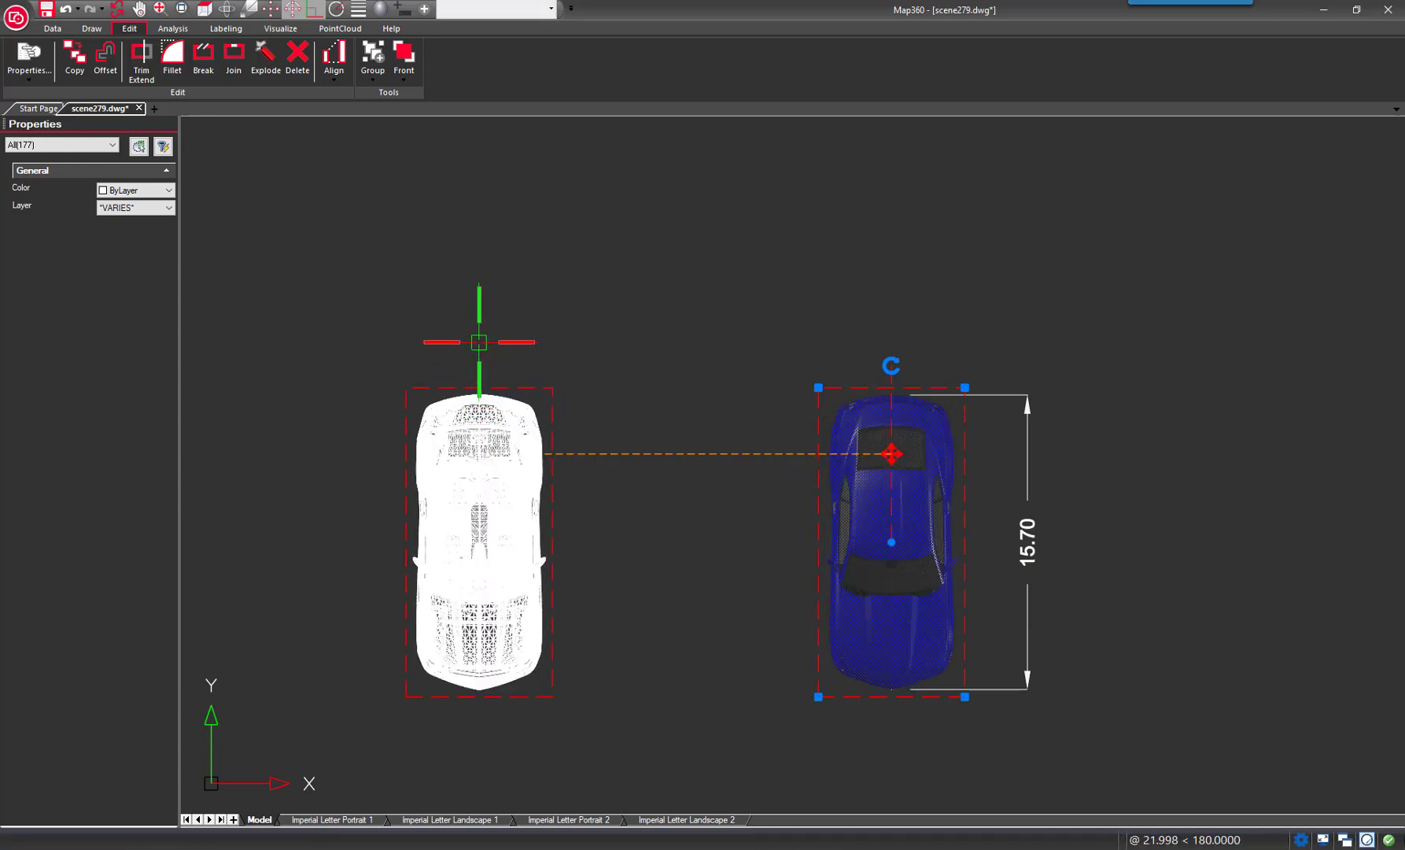
{"action": "left_click", "coordinate": [872, 520]}
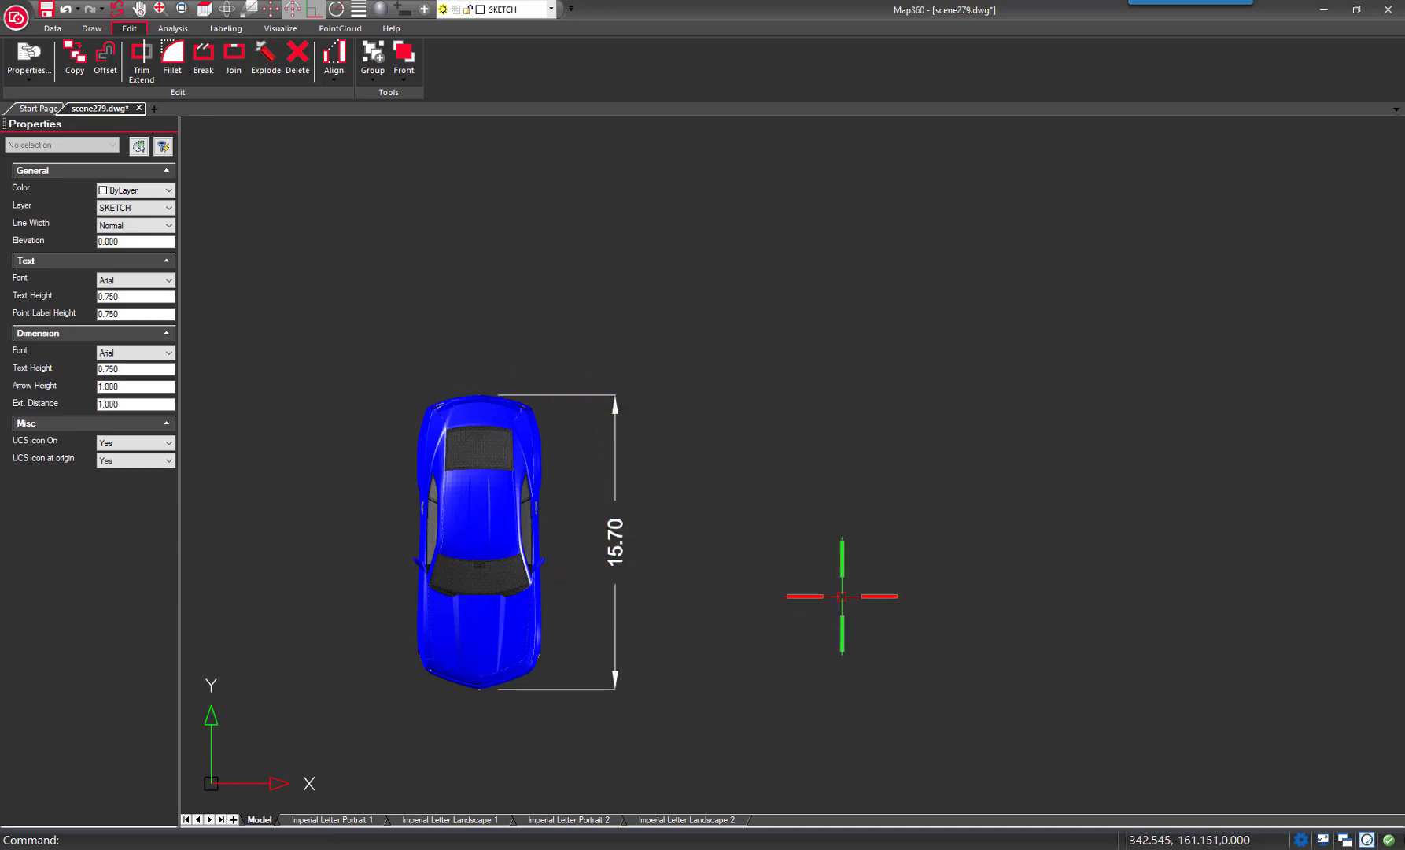
- Copy the grouped car from the middle of its rear end, placing one copy straight across in the positive X direction beyond the length dimension
{"action": "left_click", "coordinate": [503, 510]}
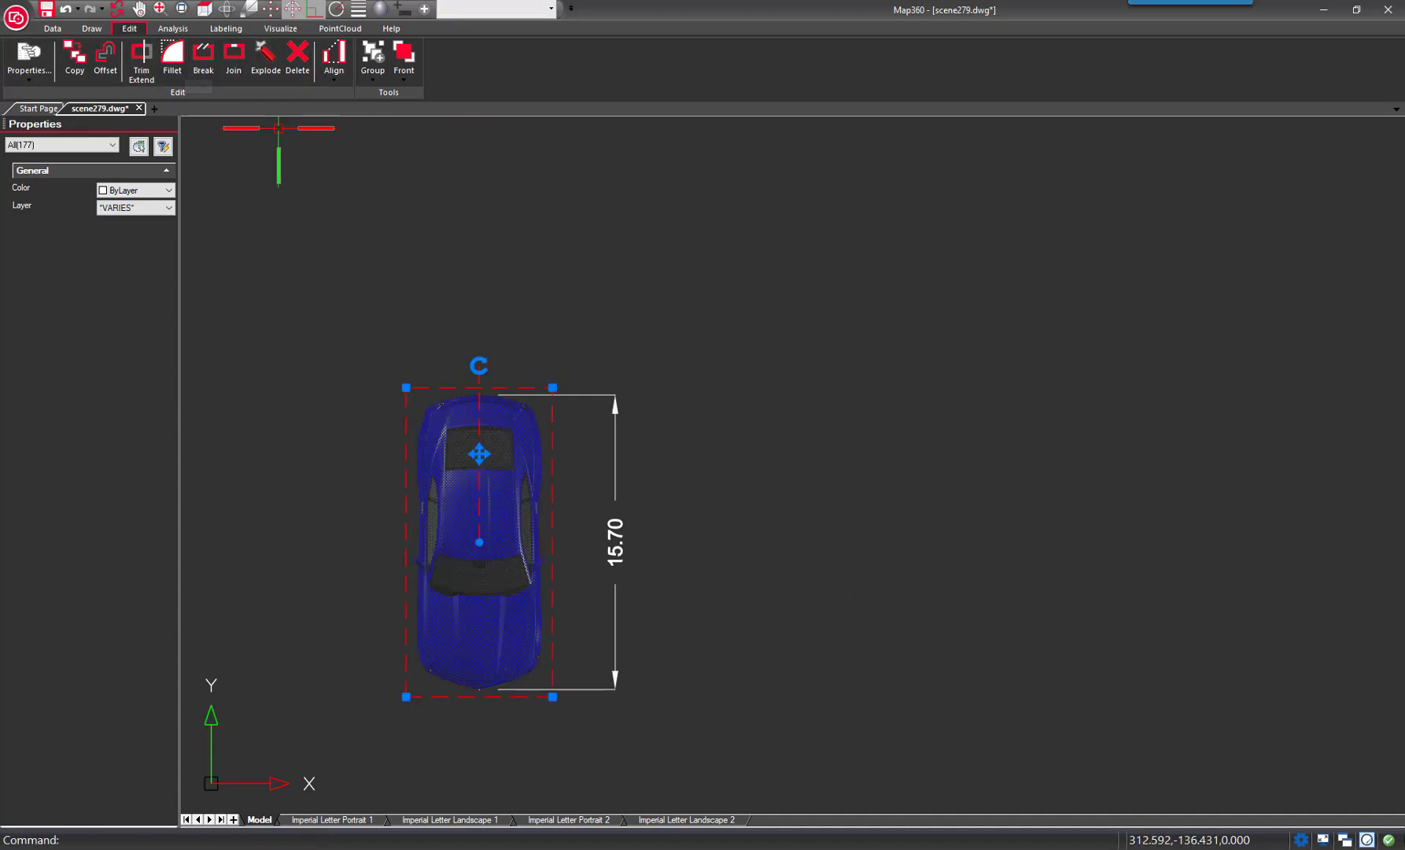
{"action": "left_click", "coordinate": [76, 54]}
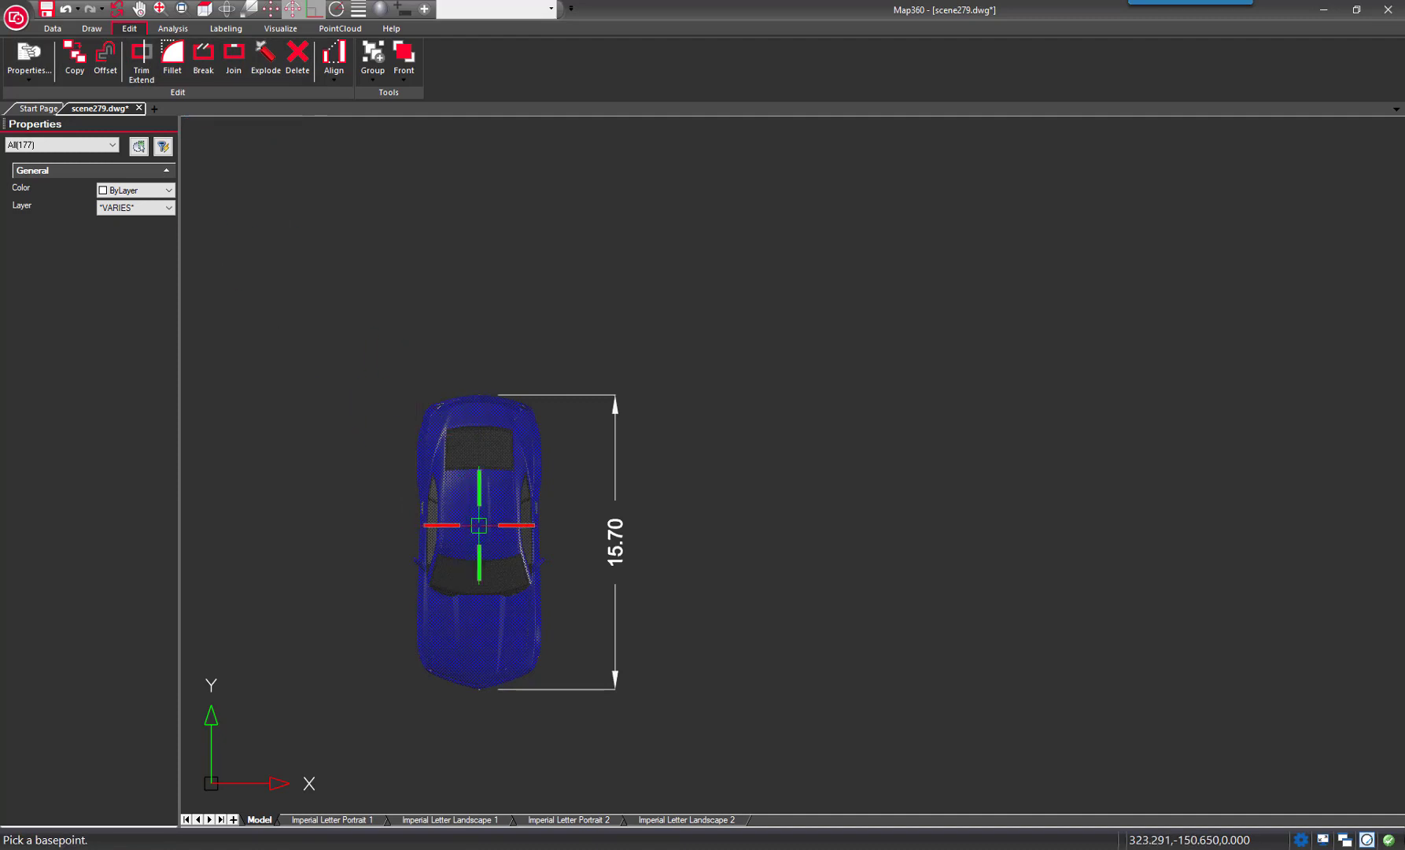
{"action": "left_click", "coordinate": [479, 394]}
{"action": "left_click", "coordinate": [1028, 546]}
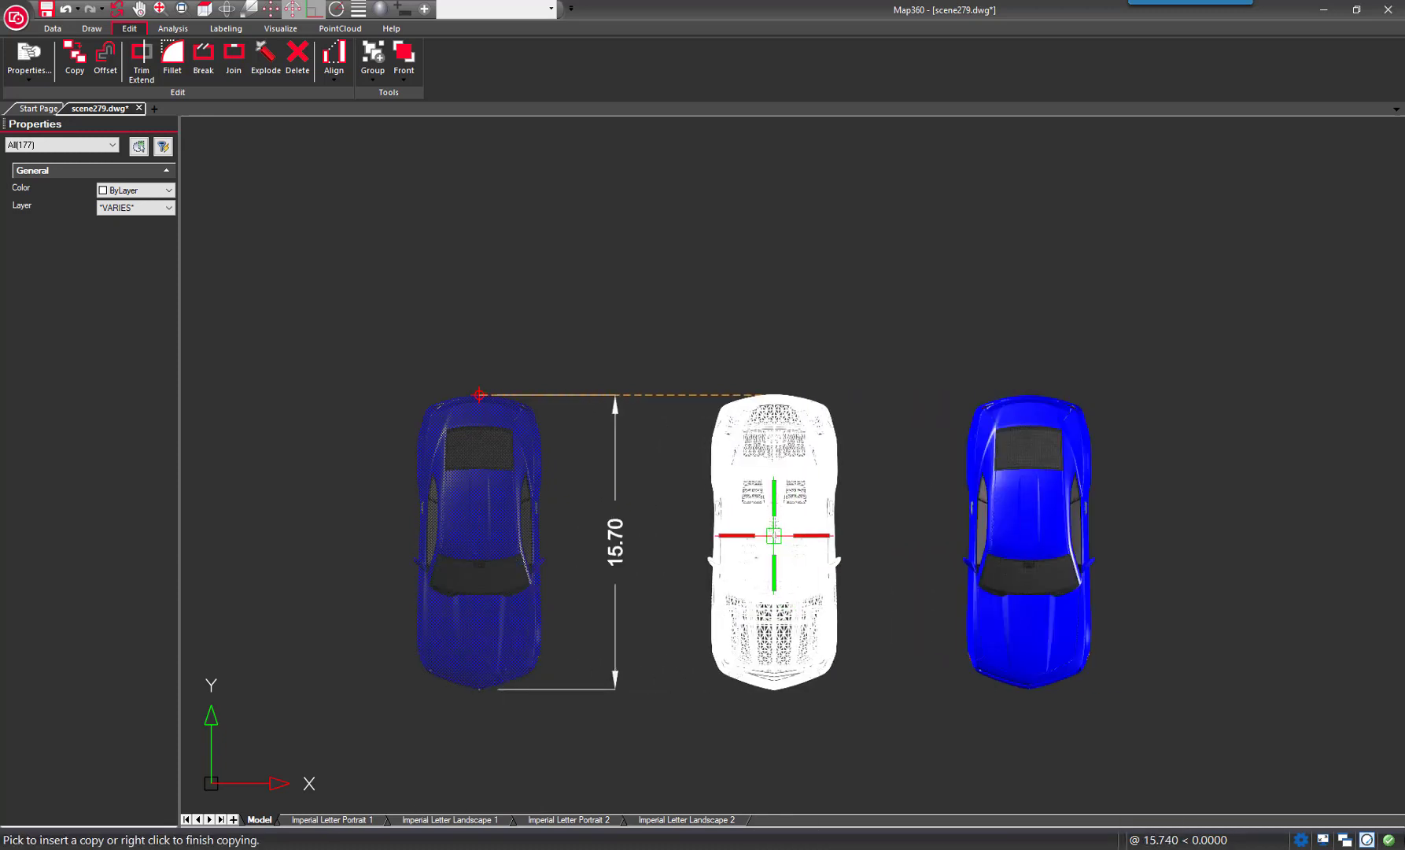
{"action": "right_click", "coordinate": [774, 535]}
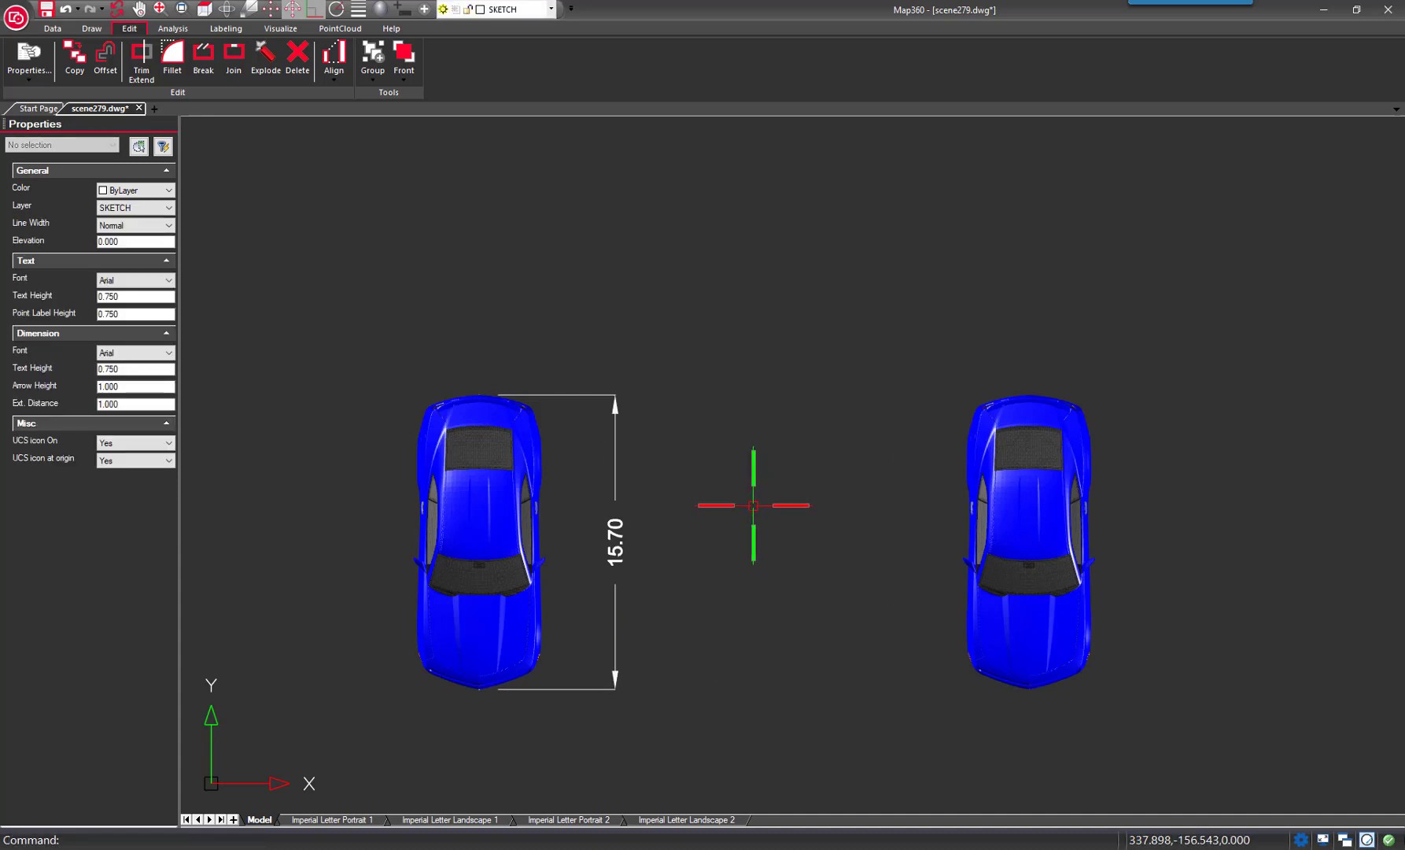
- Ungroup the copied car and delete the straight line running along the ground beneath it
{"action": "middle_click_drag", "start_coordinate": [1029, 618], "coordinate": [888, 411], "text": "shift"}
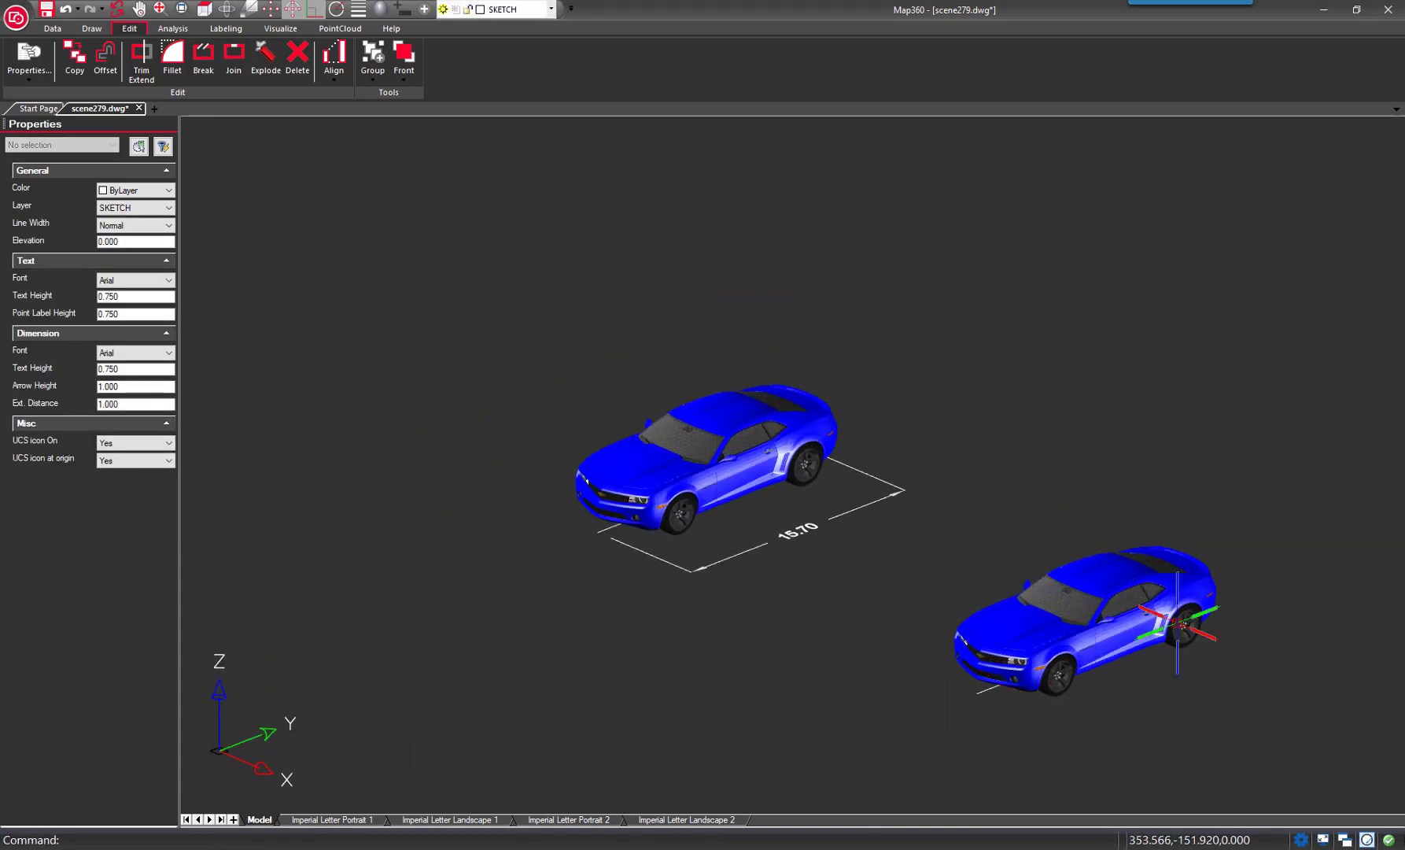
{"action": "middle_click_drag", "start_coordinate": [1230, 664], "coordinate": [1122, 658]}
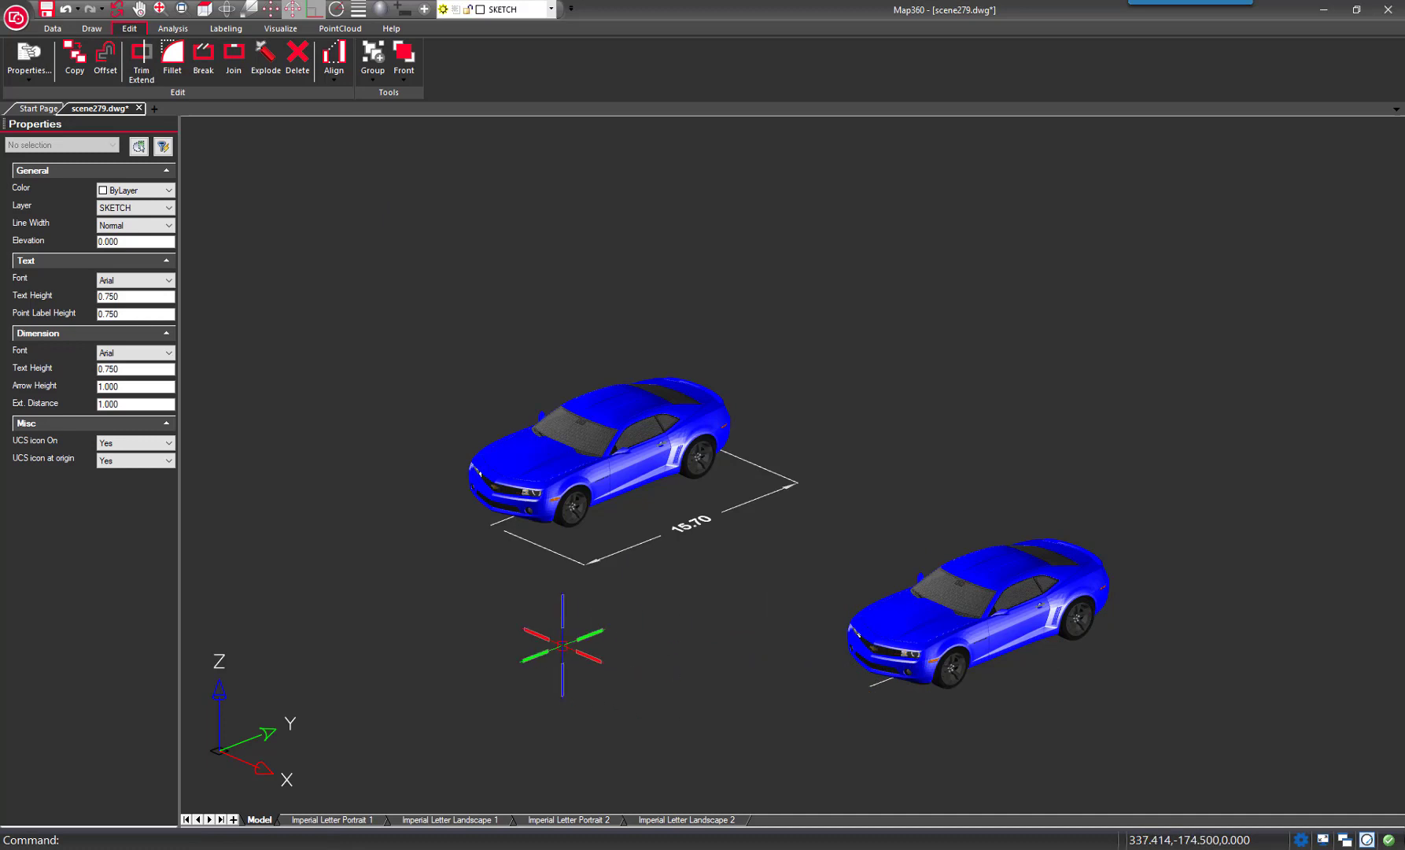
{"action": "left_click", "coordinate": [871, 666]}
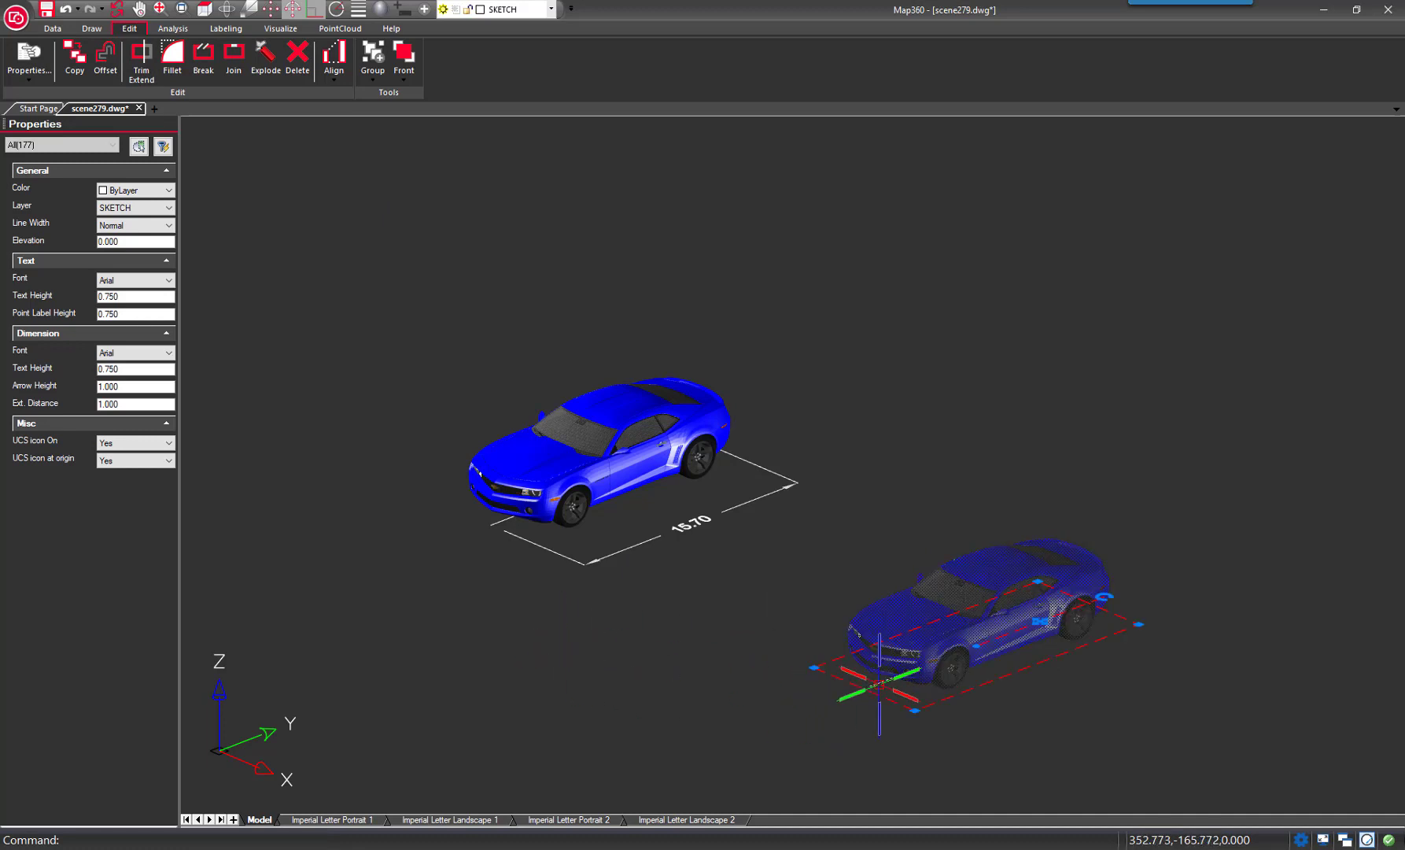
{"action": "left_click", "coordinate": [1093, 715]}
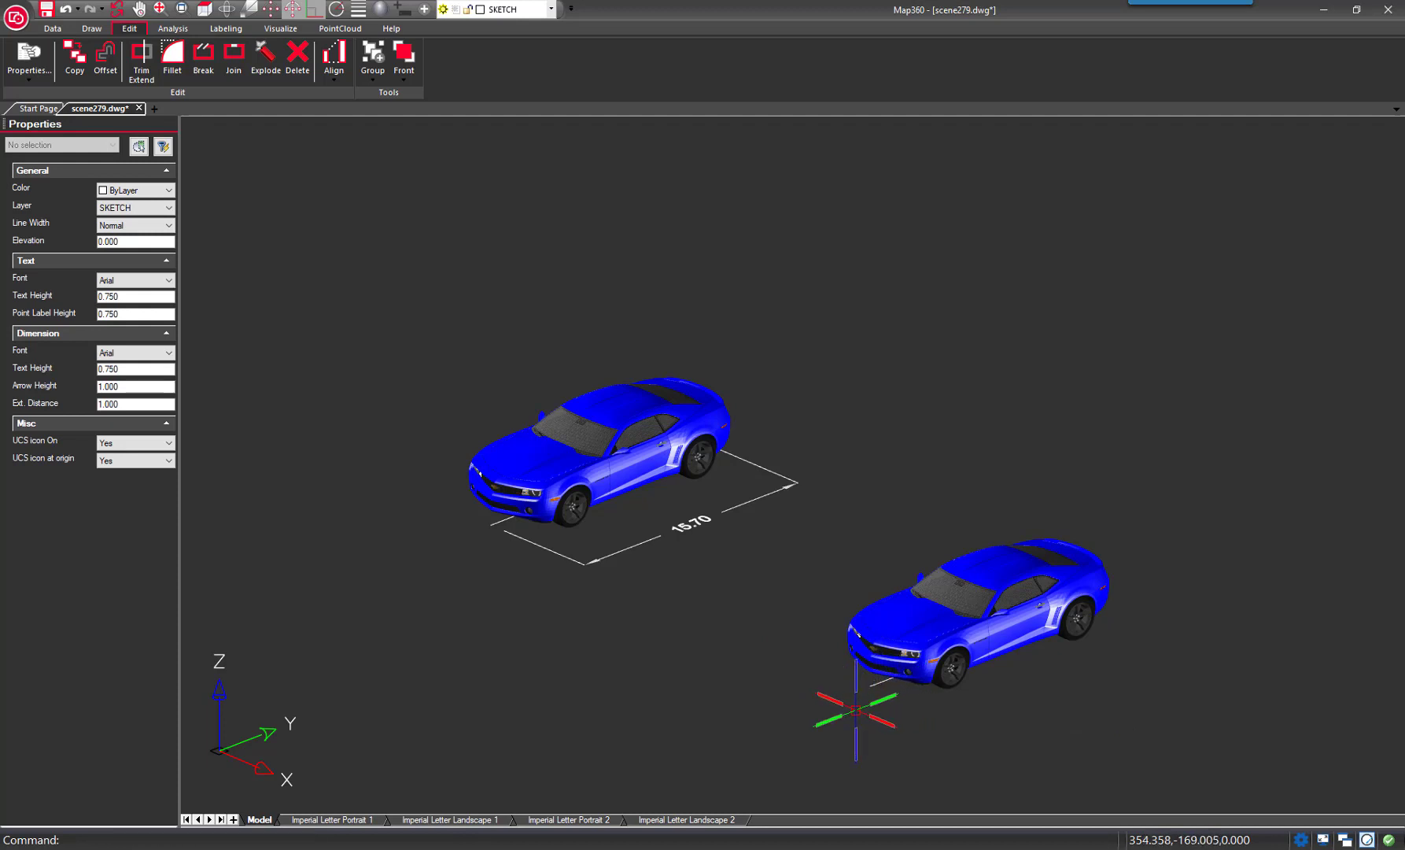
{"action": "scroll", "coordinate": [856, 710], "scroll_direction": "up", "scroll_amount": 3}
{"action": "scroll", "coordinate": [856, 710], "scroll_direction": "down", "scroll_amount": 2}
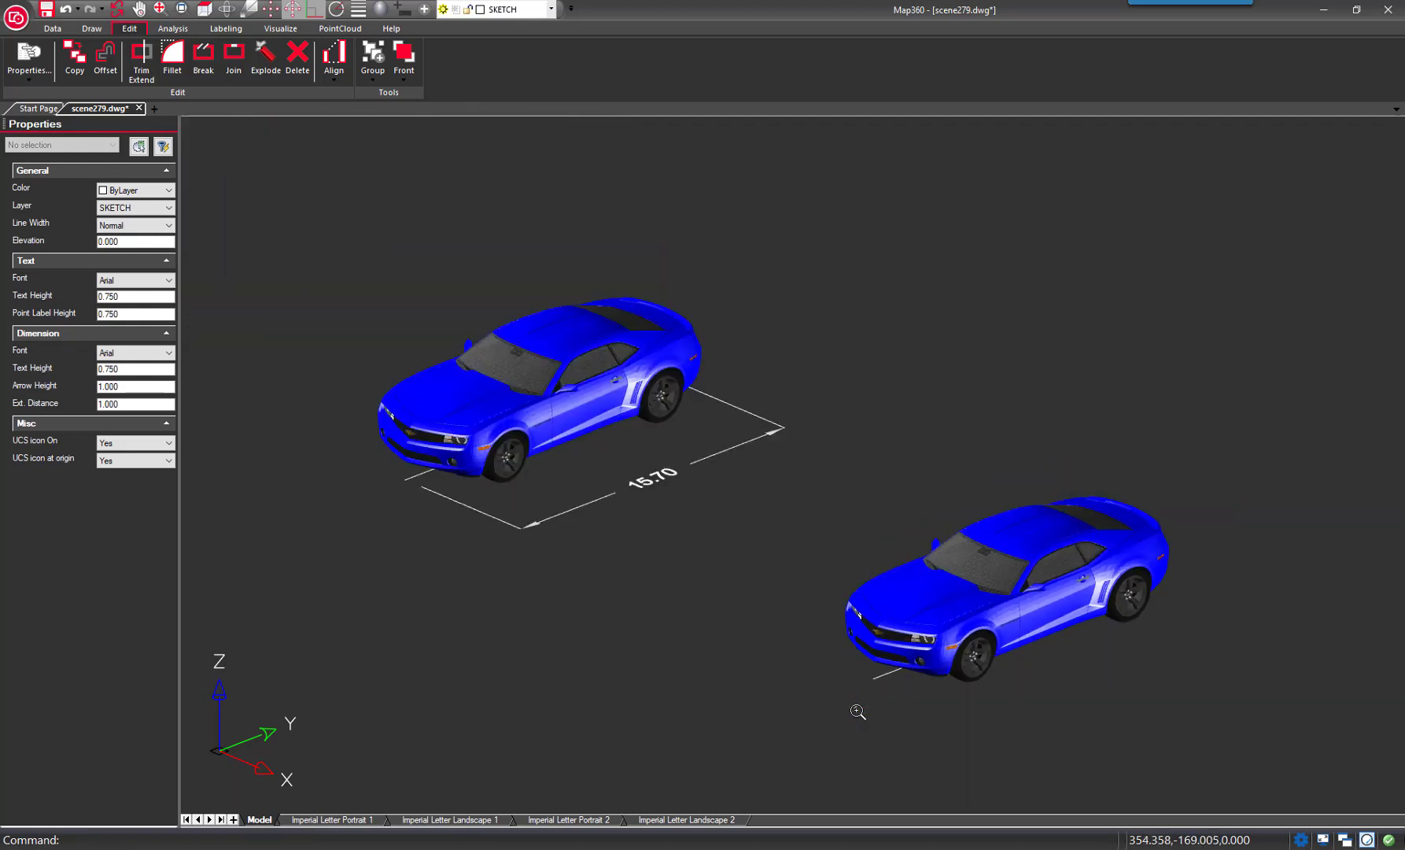
{"action": "left_click", "coordinate": [975, 617]}
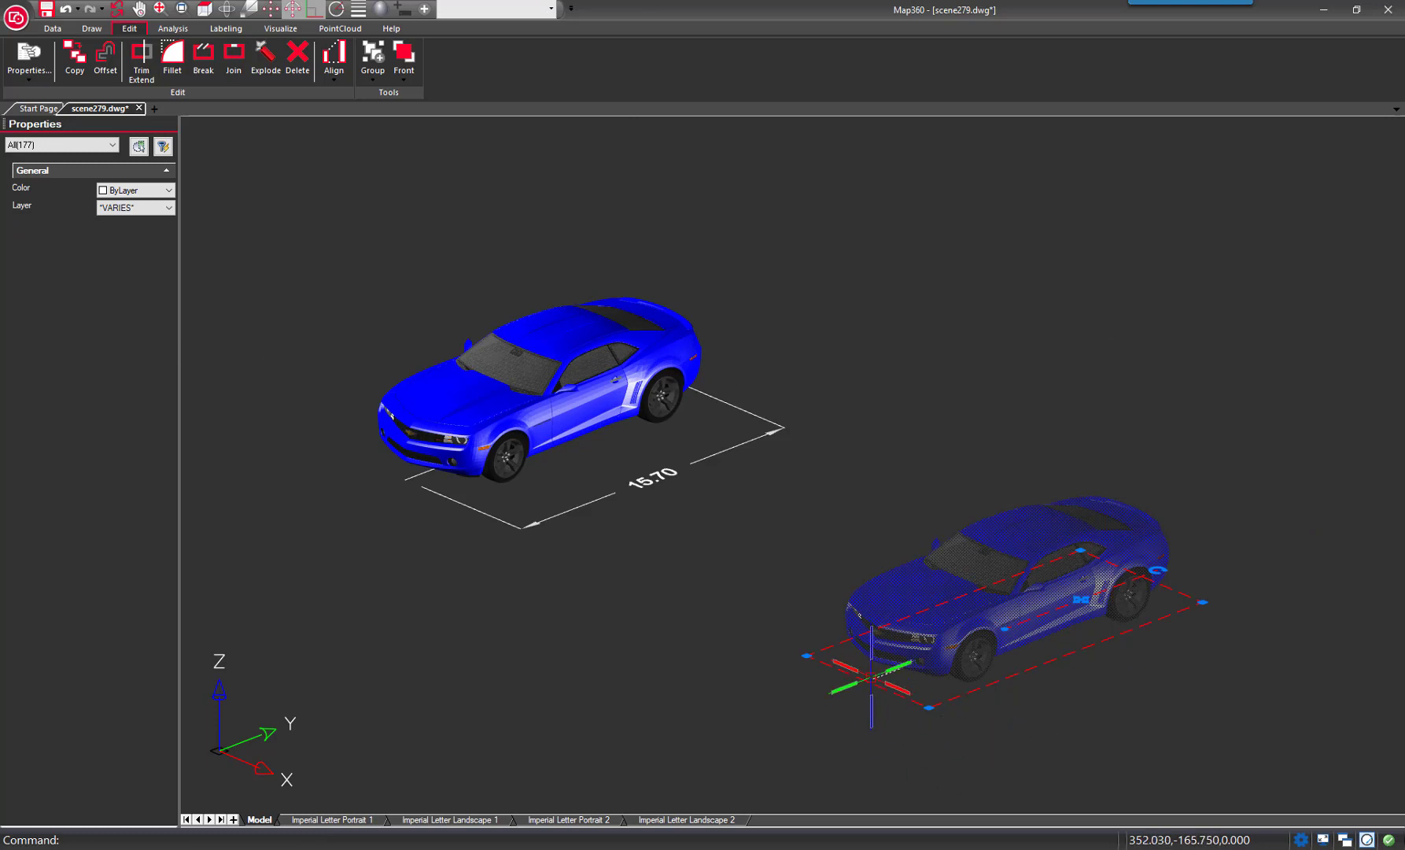
{"action": "left_click", "coordinate": [369, 82]}
{"action": "left_click", "coordinate": [393, 134]}
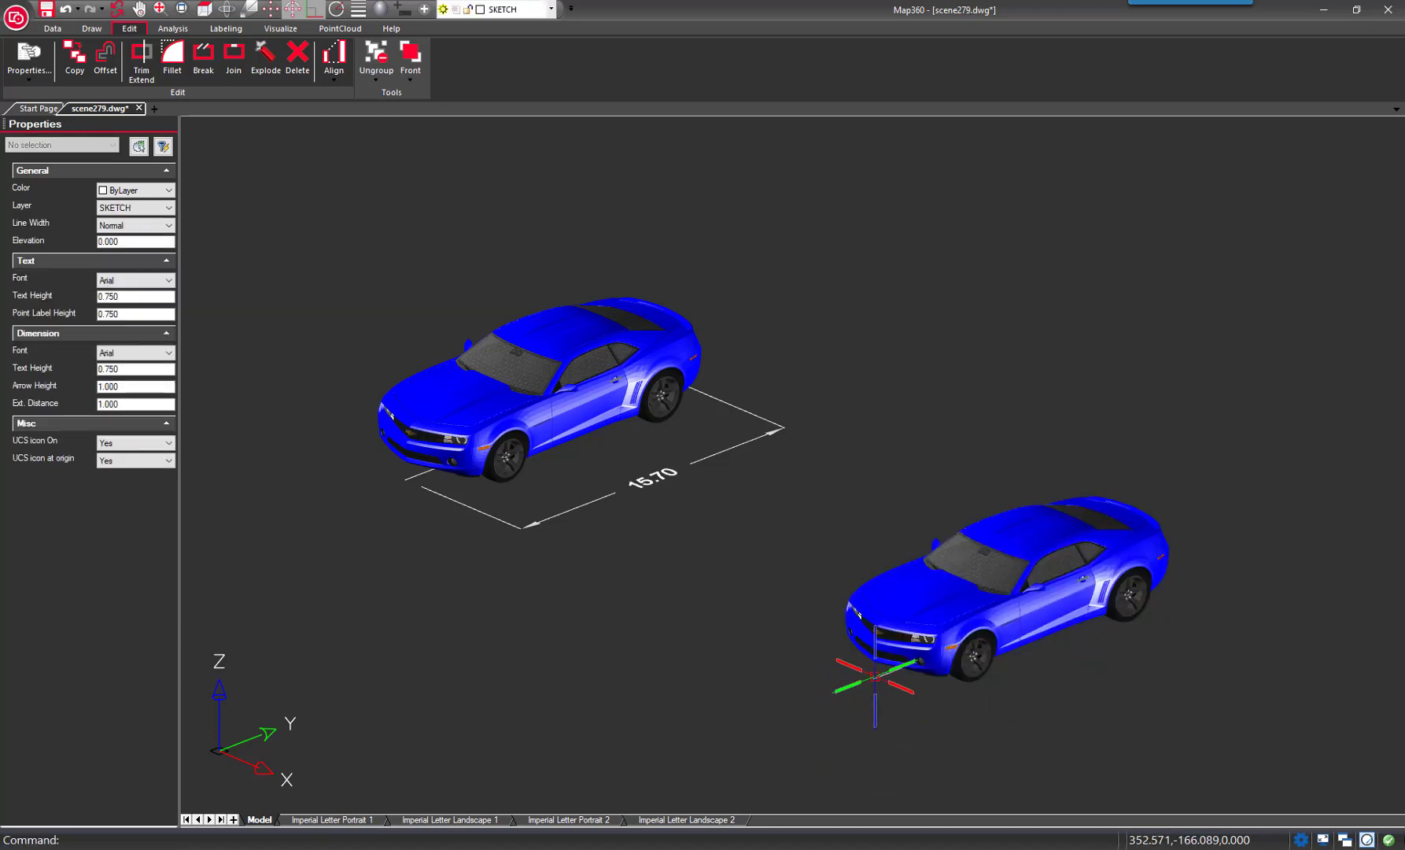
{"action": "left_click", "coordinate": [881, 675]}
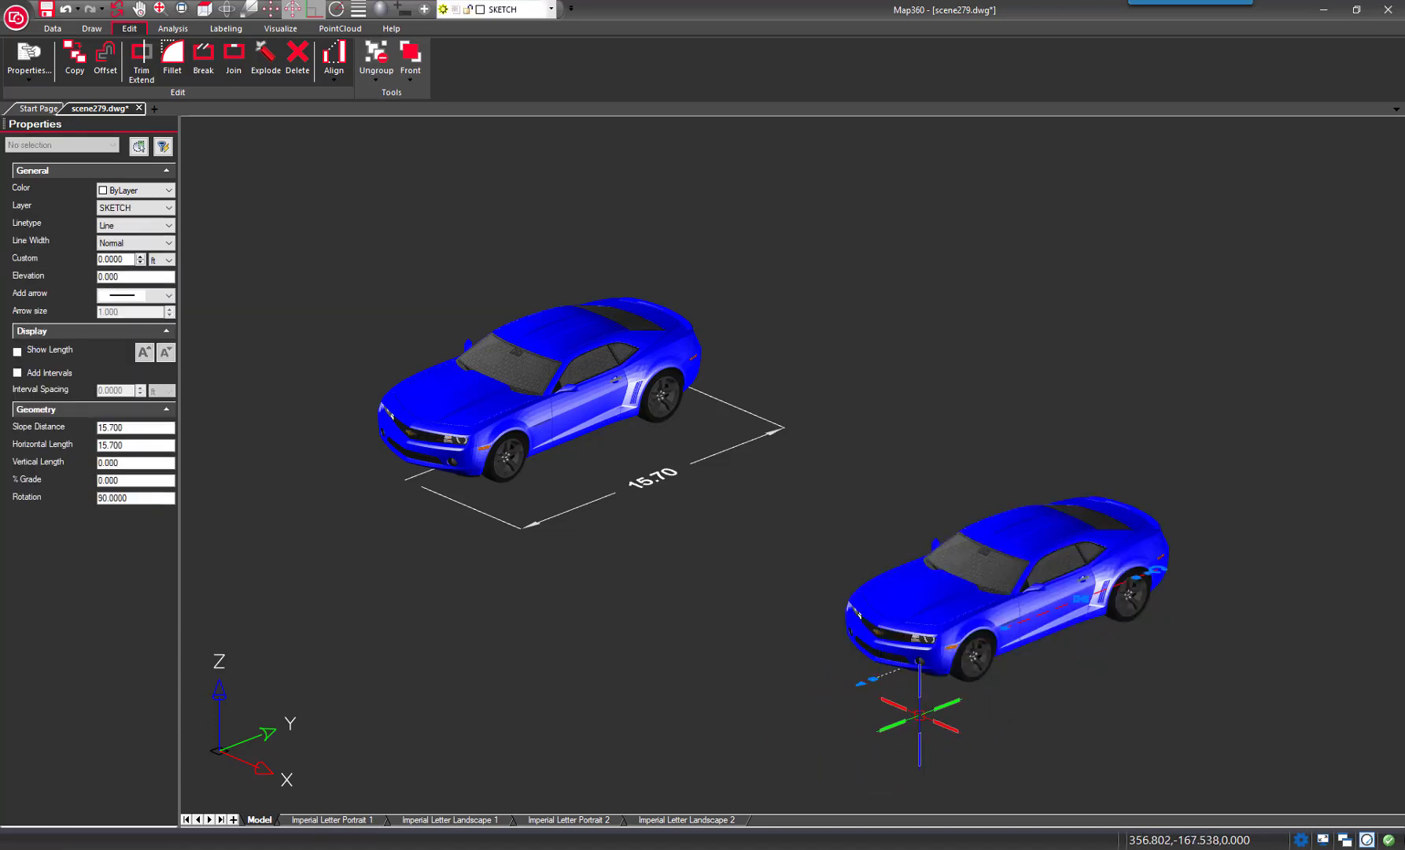
{"action": "key", "text": "Escape"}
- Check how the ungrouped car's parts select by picking the whole copy and a single body part, clearing the selection each time
{"action": "left_click", "coordinate": [1225, 728]}
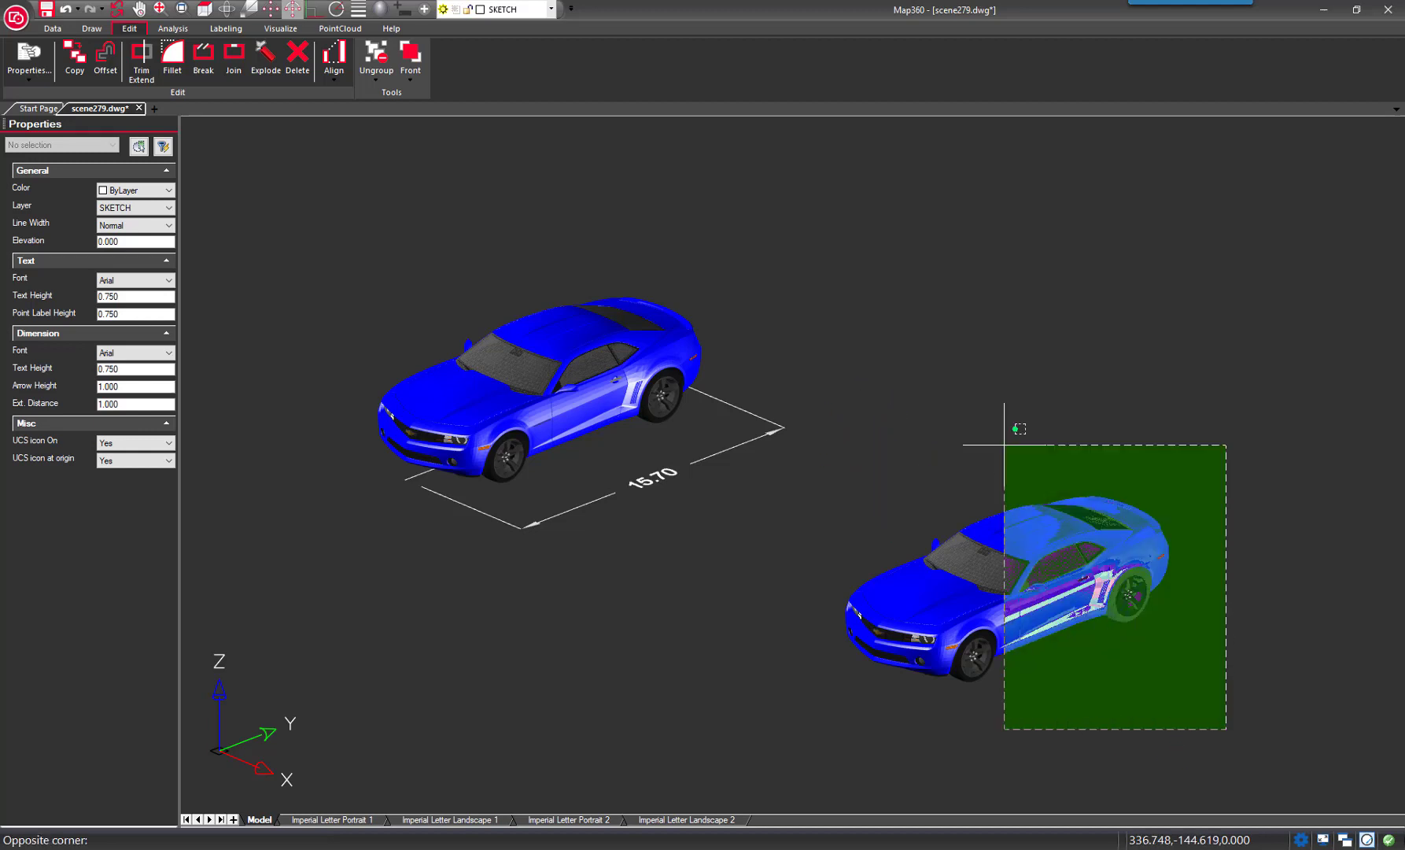
{"action": "left_click", "coordinate": [912, 402]}
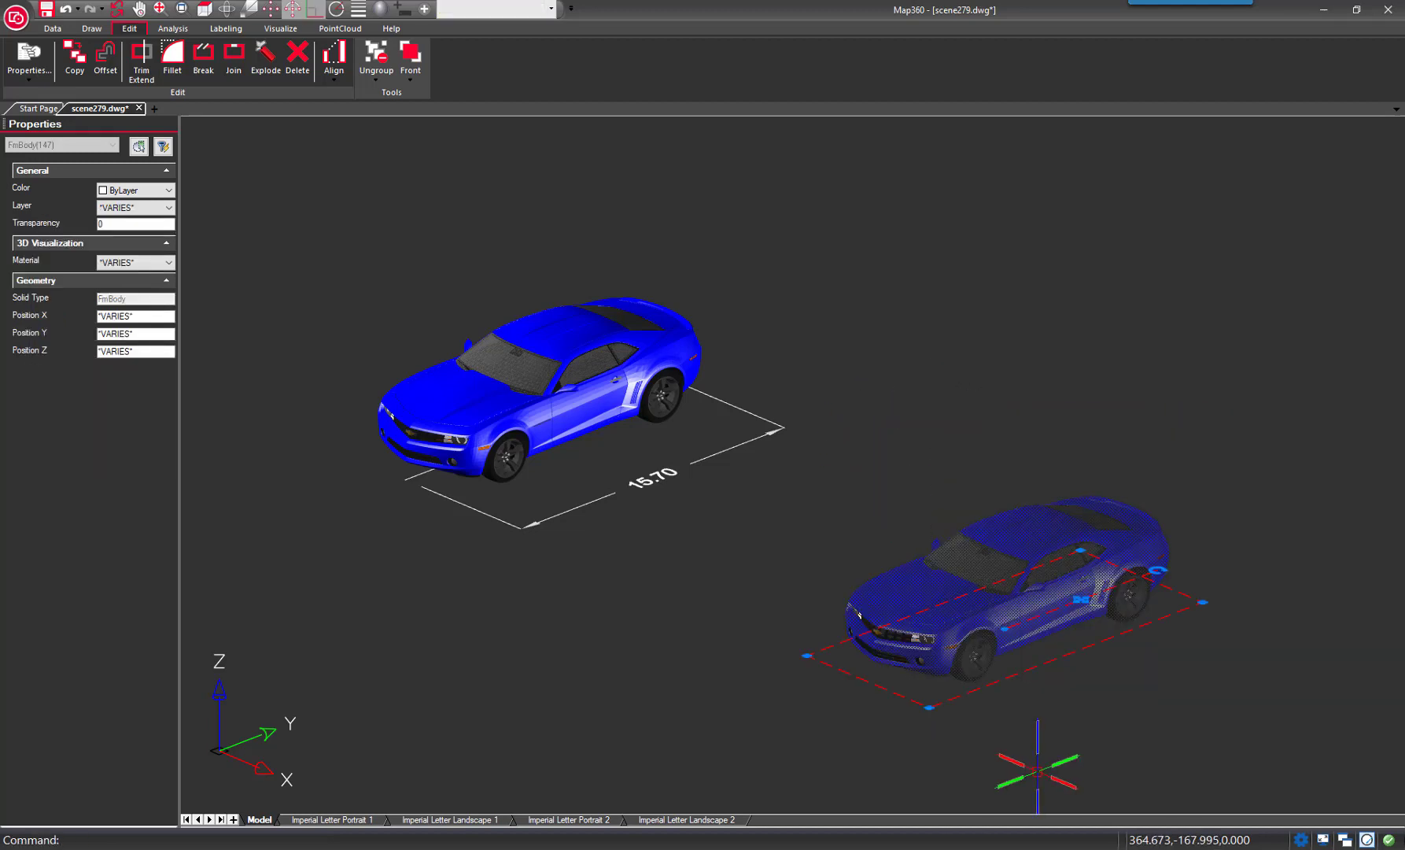
{"action": "left_click", "coordinate": [1038, 764]}
{"action": "left_click", "coordinate": [1038, 763]}
{"action": "left_click", "coordinate": [952, 617]}
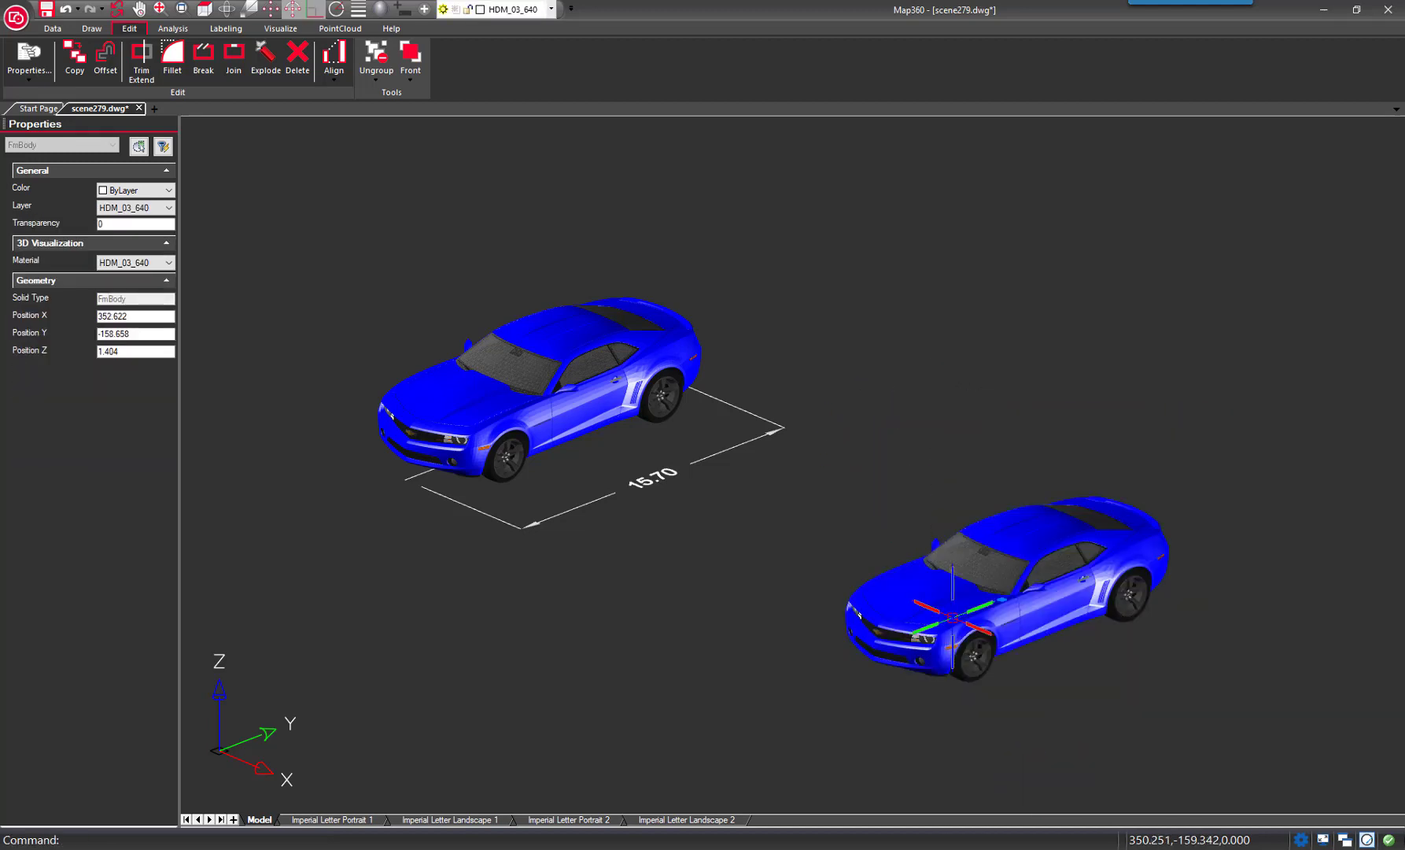
{"action": "key", "text": "Escape"}
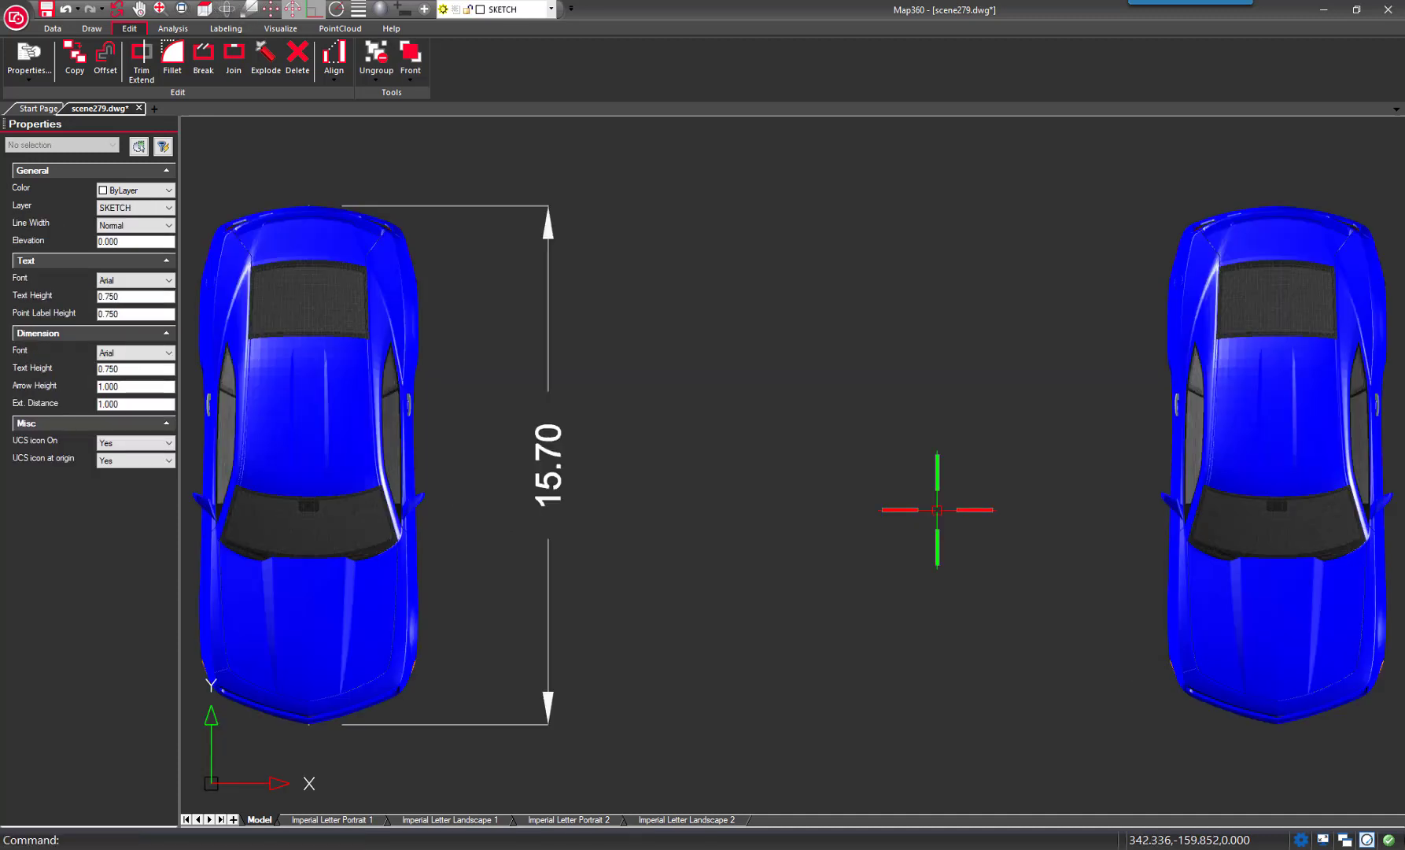
- Select all parts of the copied car and group them
{"action": "middle_click_drag", "start_coordinate": [1152, 630], "coordinate": [877, 621]}
{"action": "left_click_drag", "start_coordinate": [1197, 768], "coordinate": [731, 131]}
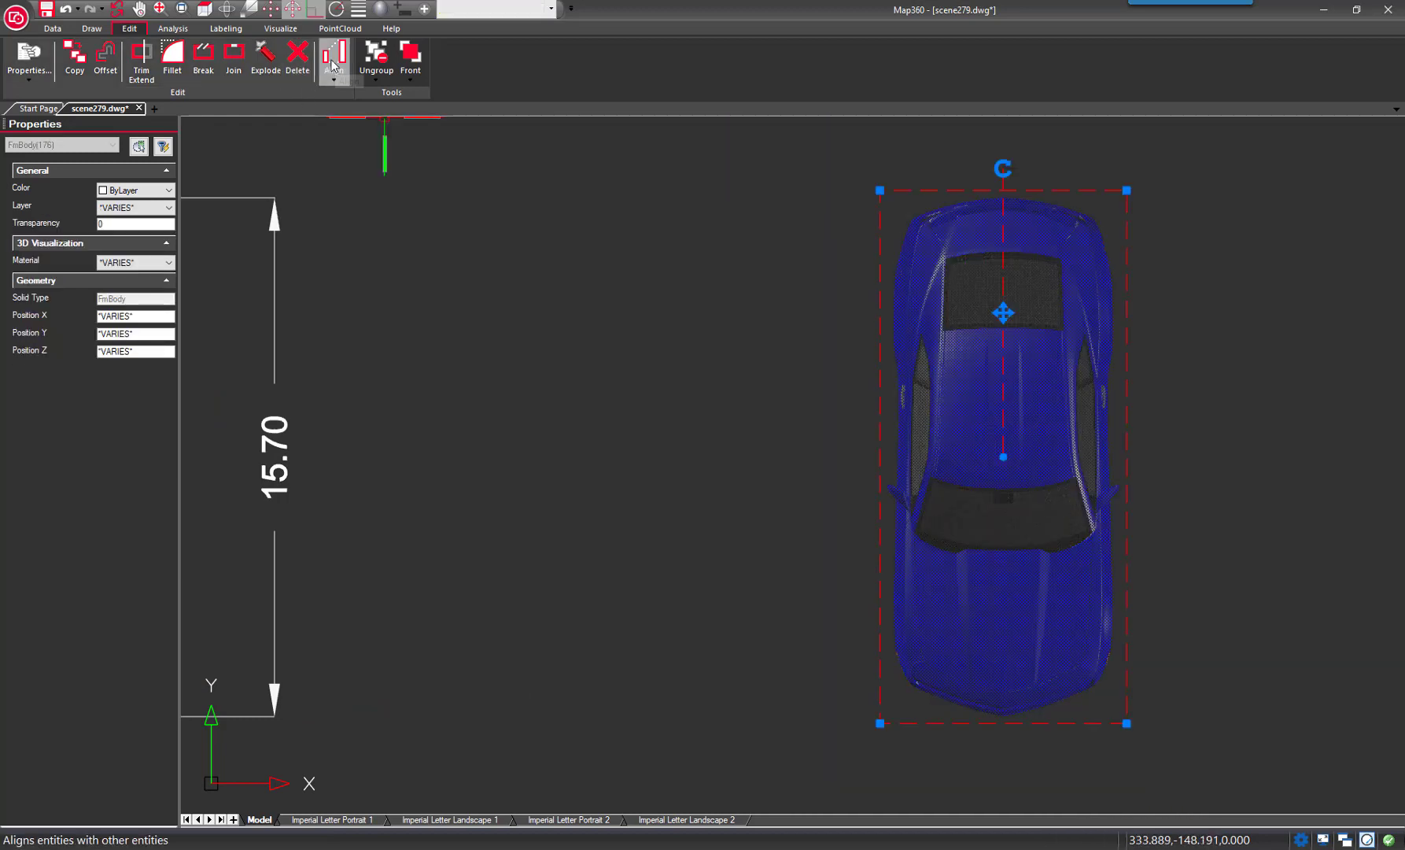
{"action": "left_click", "coordinate": [374, 81]}
{"action": "left_click", "coordinate": [401, 99]}
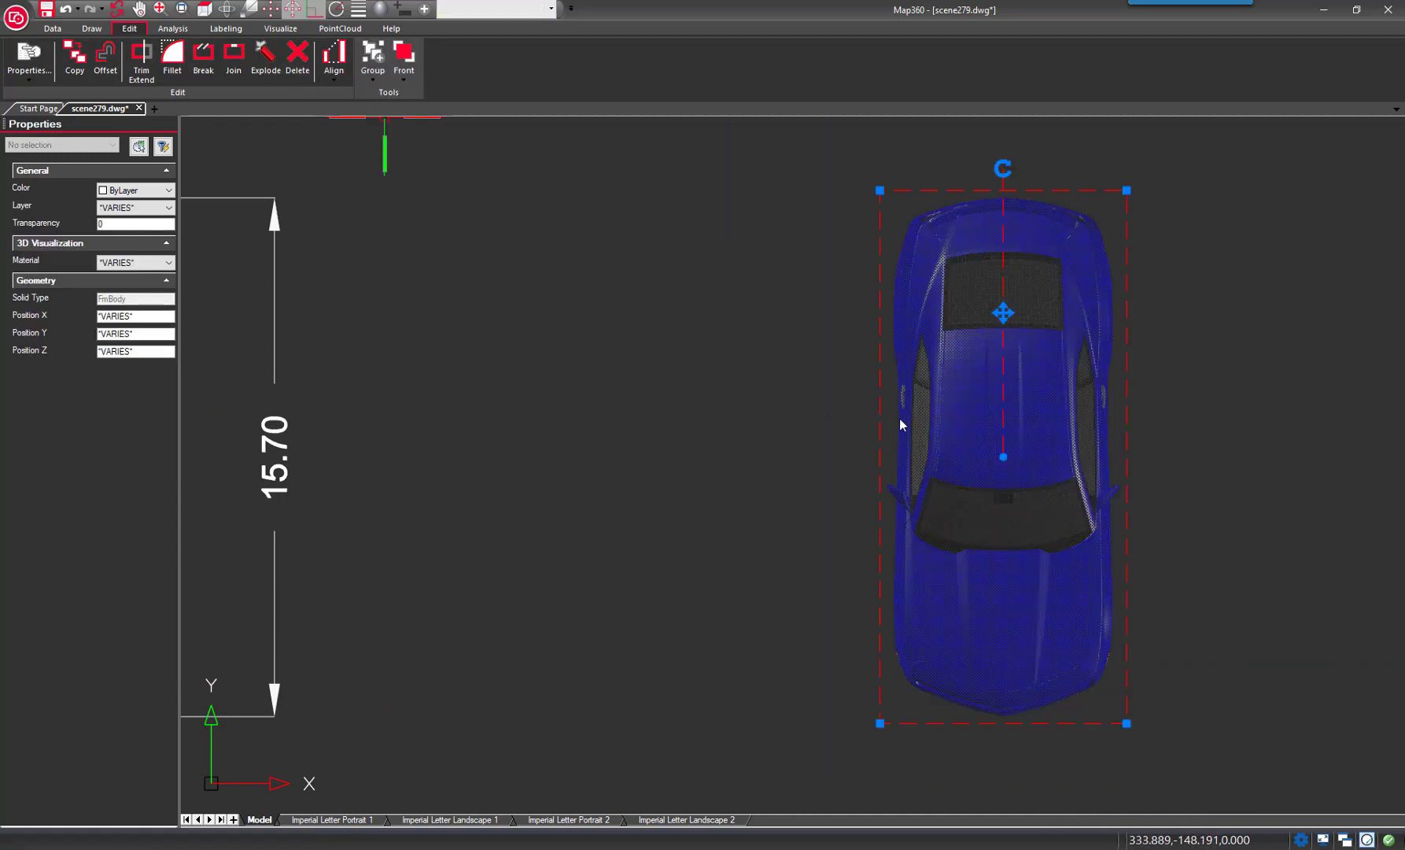
- Insert a 4 Way Intersection centred between the two cars
{"action": "scroll", "coordinate": [917, 425], "scroll_direction": "down", "scroll_amount": 3}
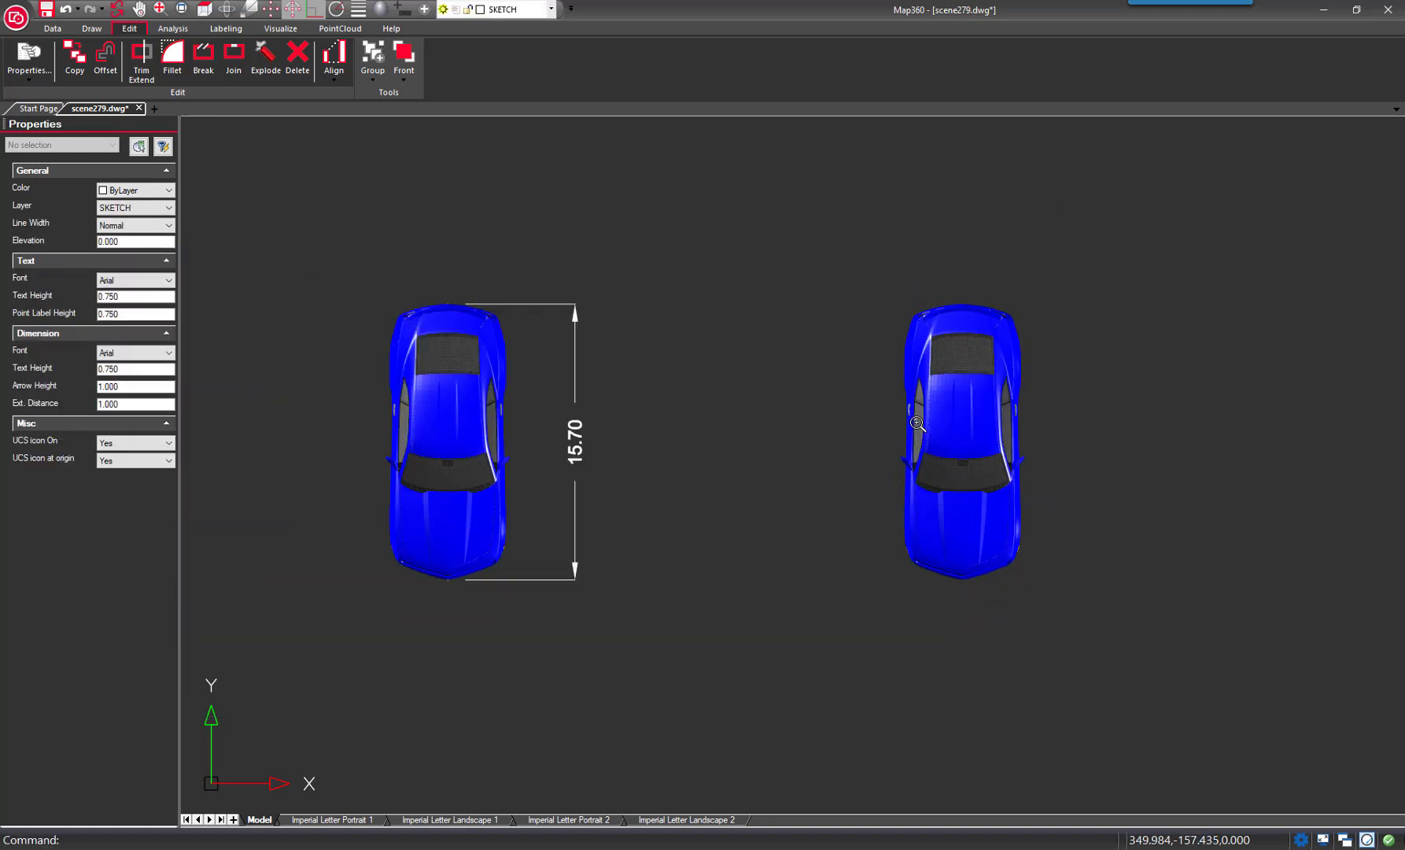
{"action": "left_click", "coordinate": [92, 29]}
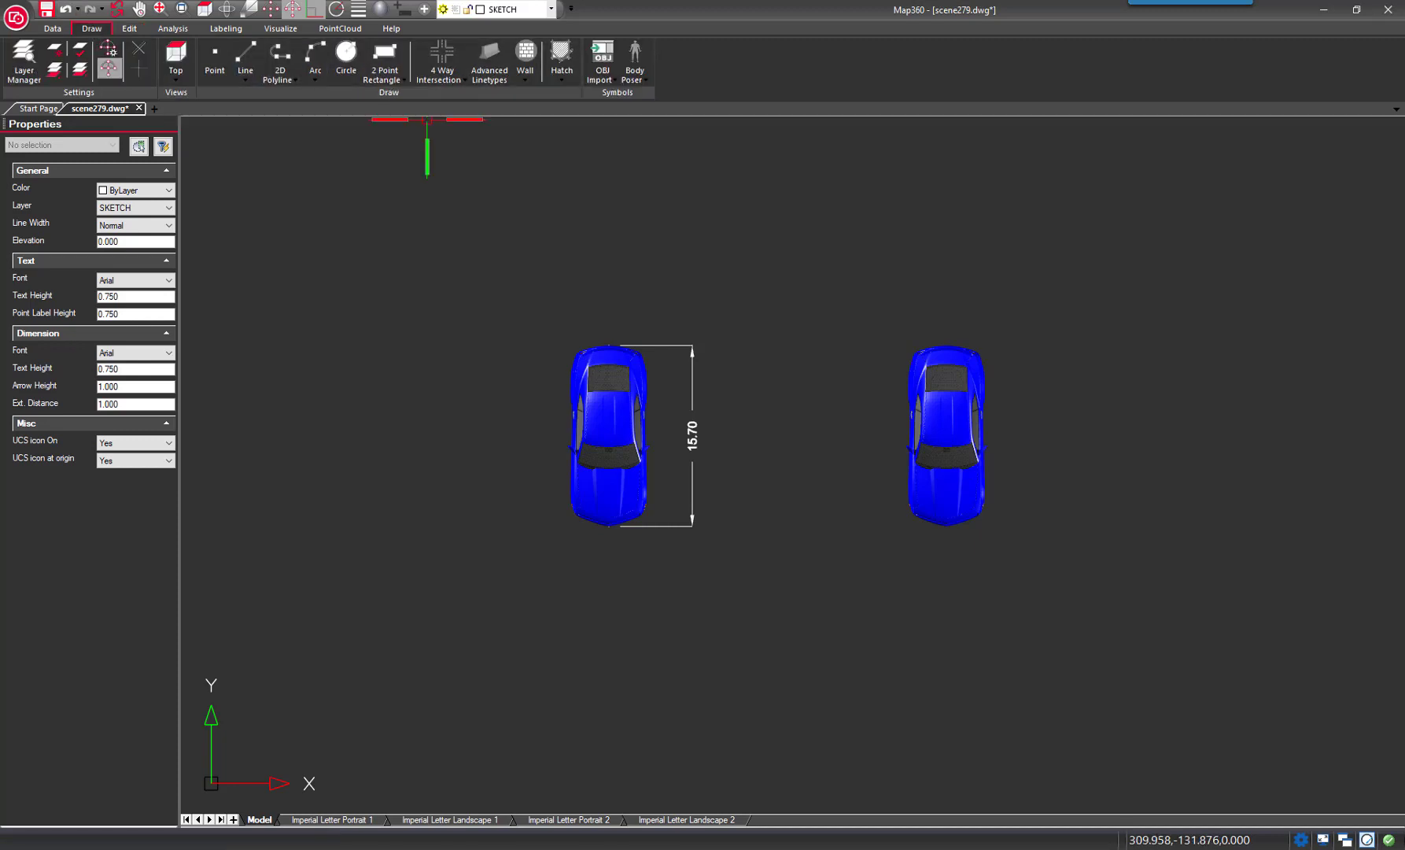
{"action": "left_click", "coordinate": [442, 62]}
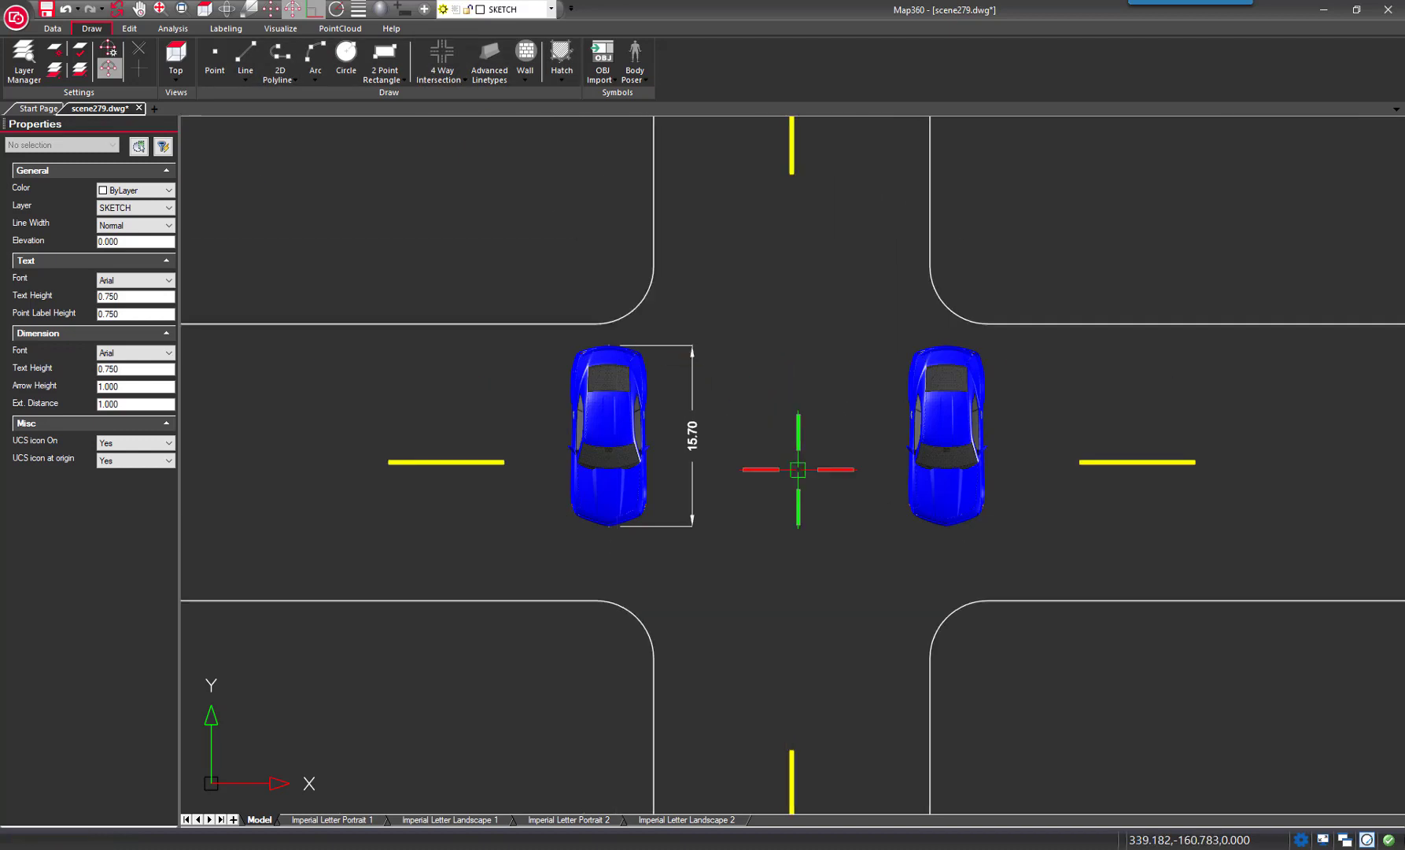
{"action": "left_click", "coordinate": [775, 442]}
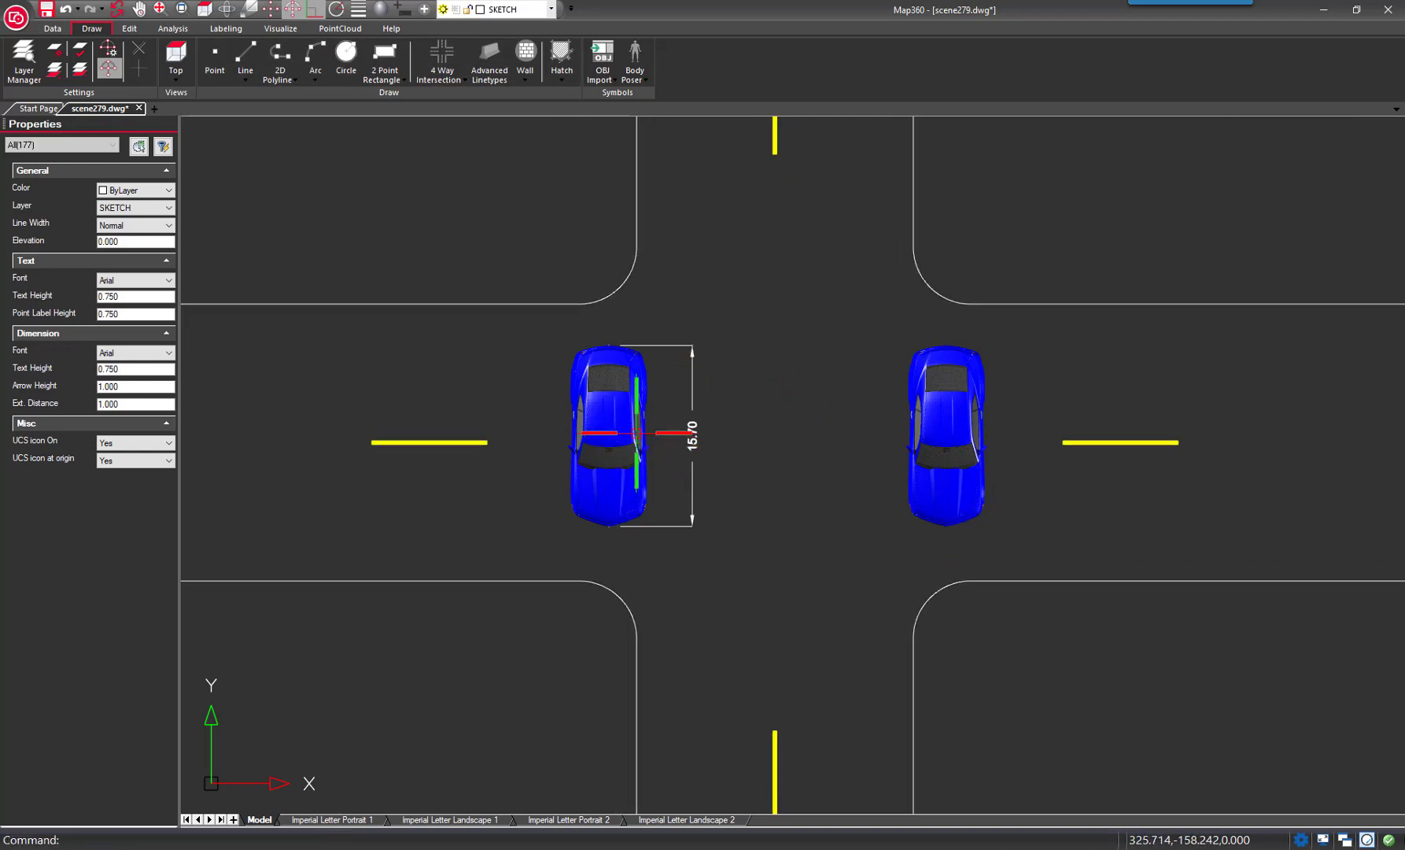
- Rotate the dimensioned car 90 degrees counterclockwise to face positive X and move it into the southern lane west of the intersection
{"action": "left_click", "coordinate": [636, 432]}
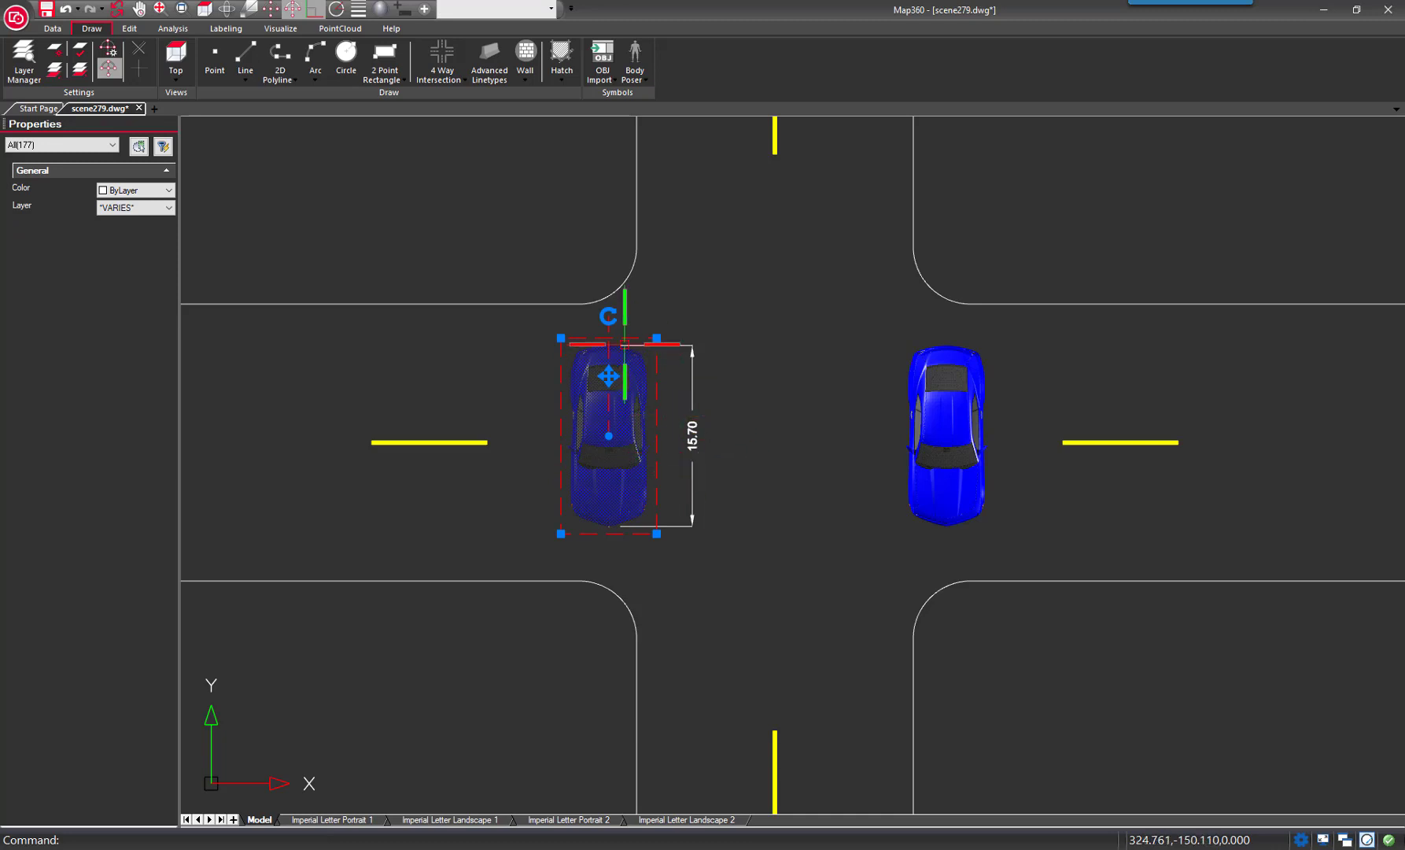
{"action": "left_click", "coordinate": [608, 316]}
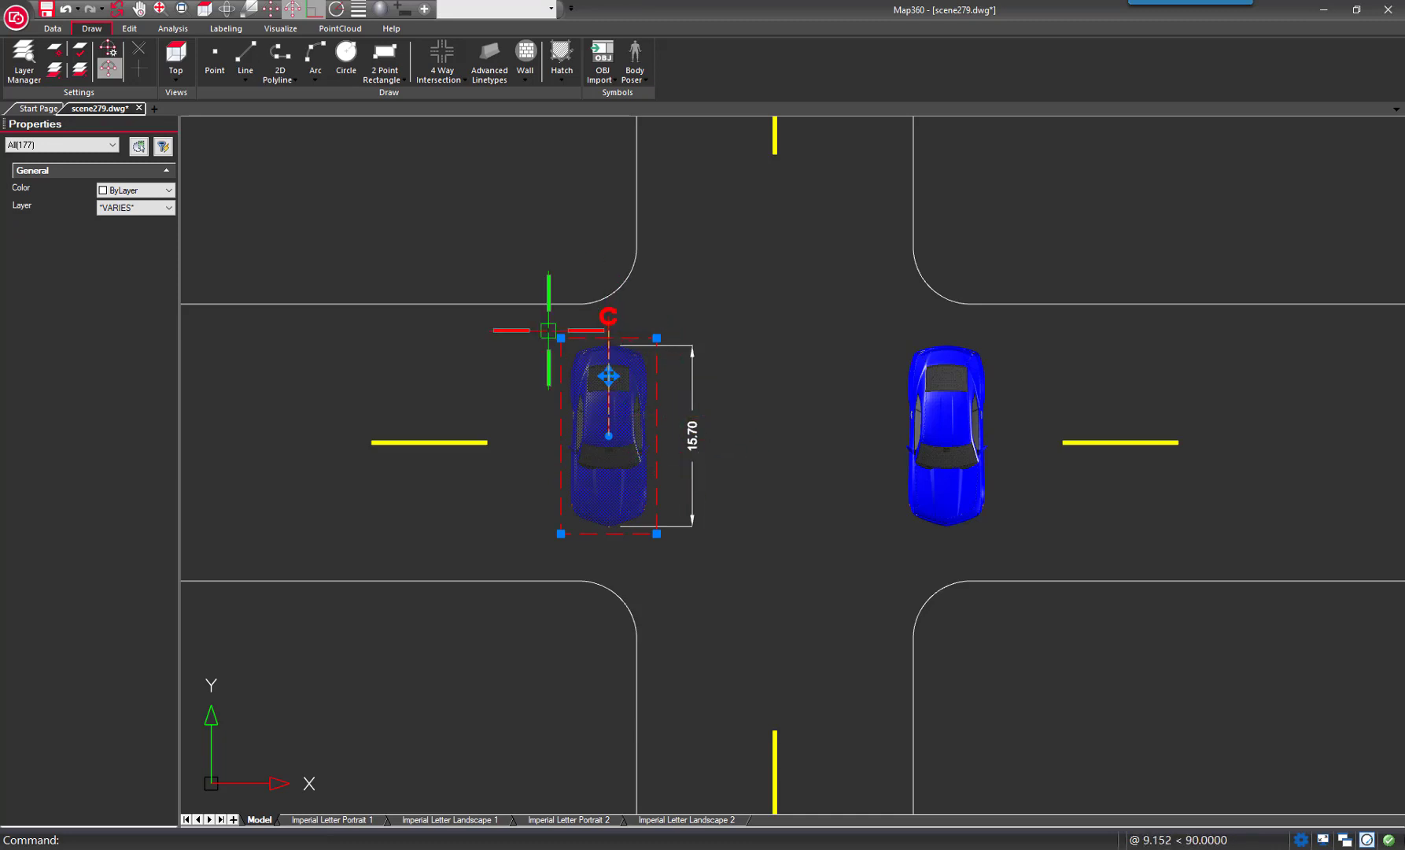
{"action": "left_click", "coordinate": [306, 357]}
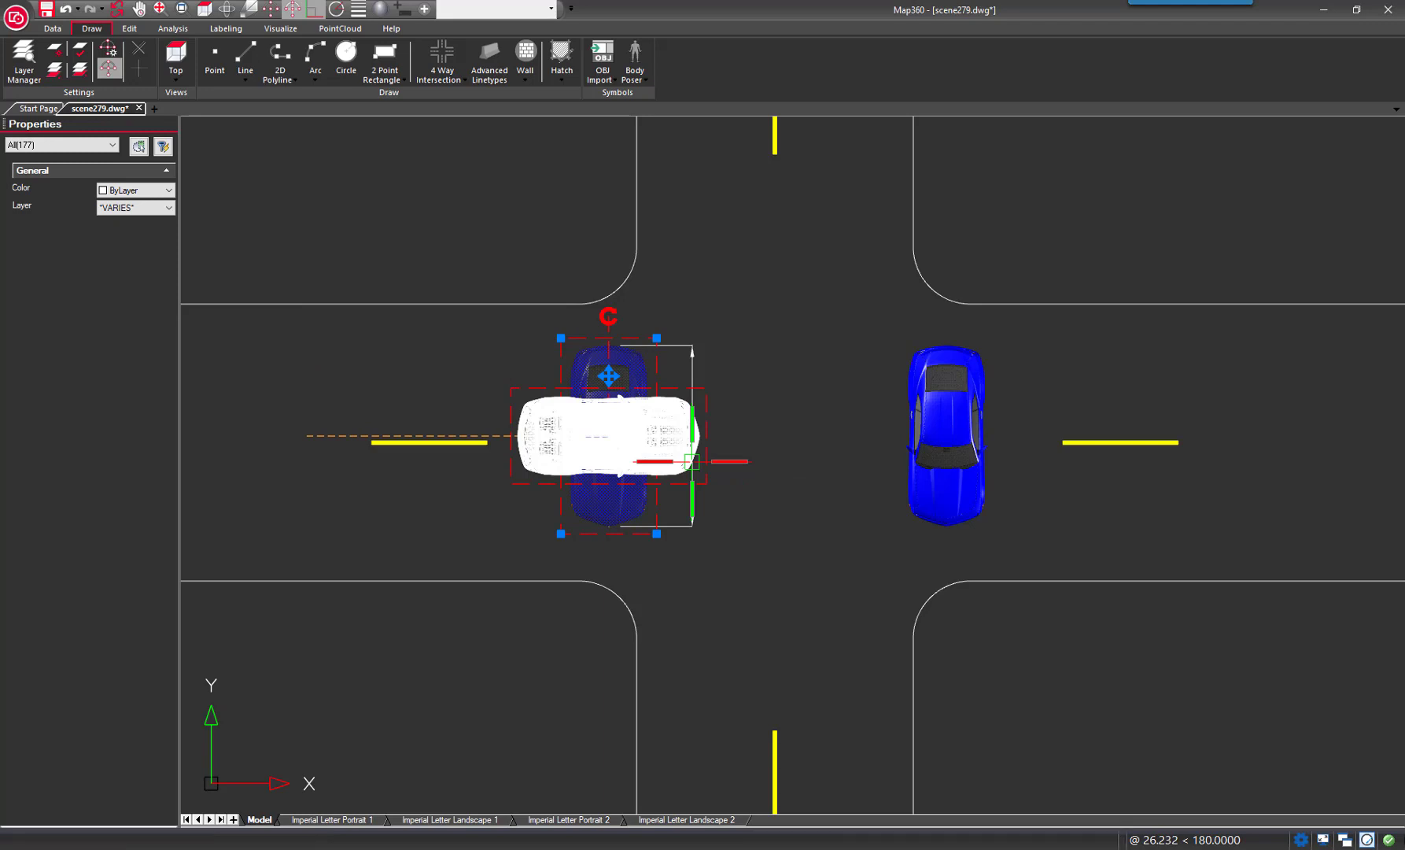
{"action": "middle_click_drag", "start_coordinate": [809, 499], "coordinate": [977, 484]}
{"action": "key", "text": "Escape"}
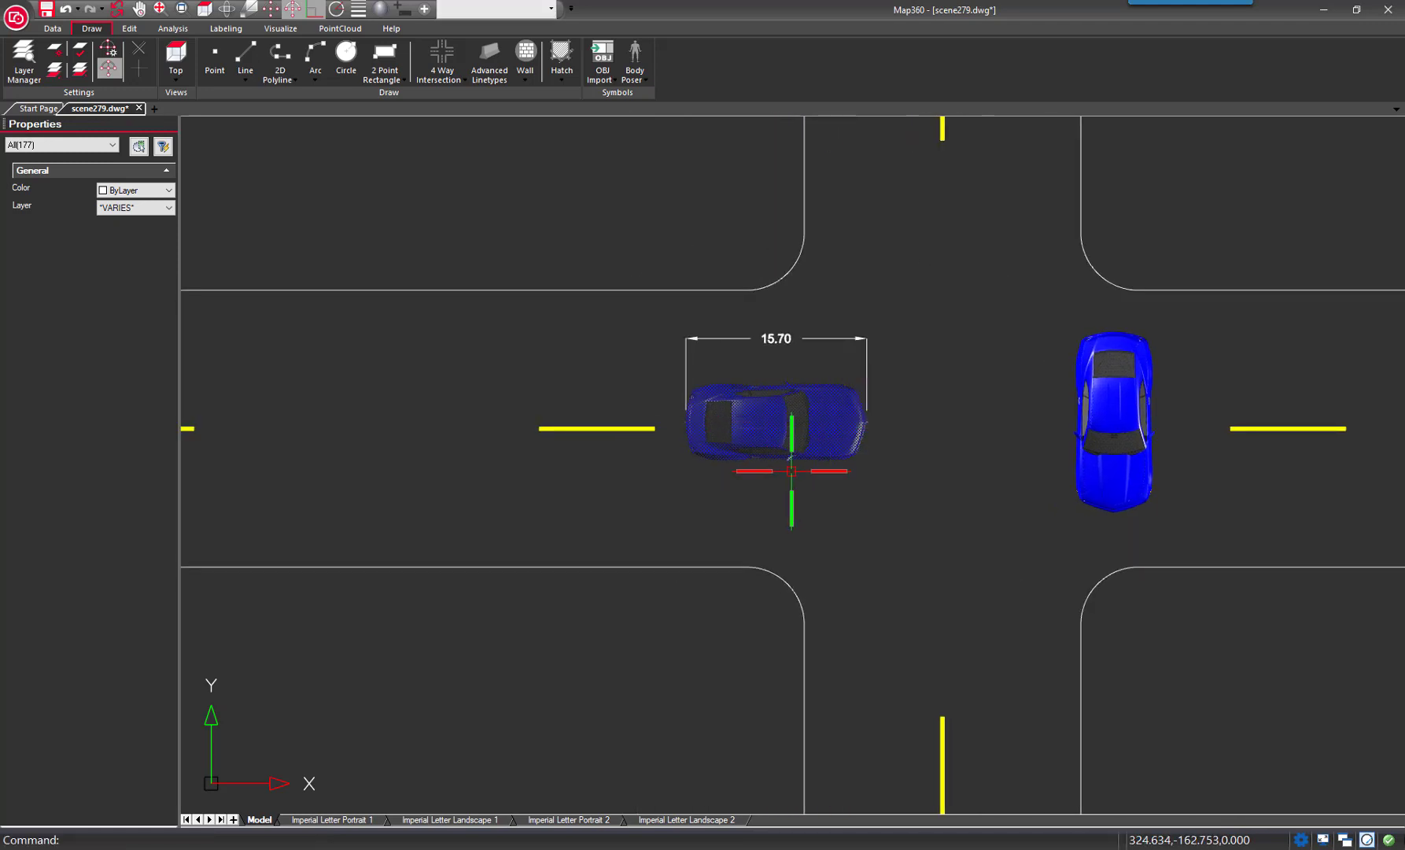
{"action": "mouse_move", "coordinate": [790, 470]}
{"action": "left_mouse_down"}
{"action": "mouse_move", "coordinate": [627, 512]}
{"action": "mouse_move", "coordinate": [651, 503]}
{"action": "left_mouse_up"}
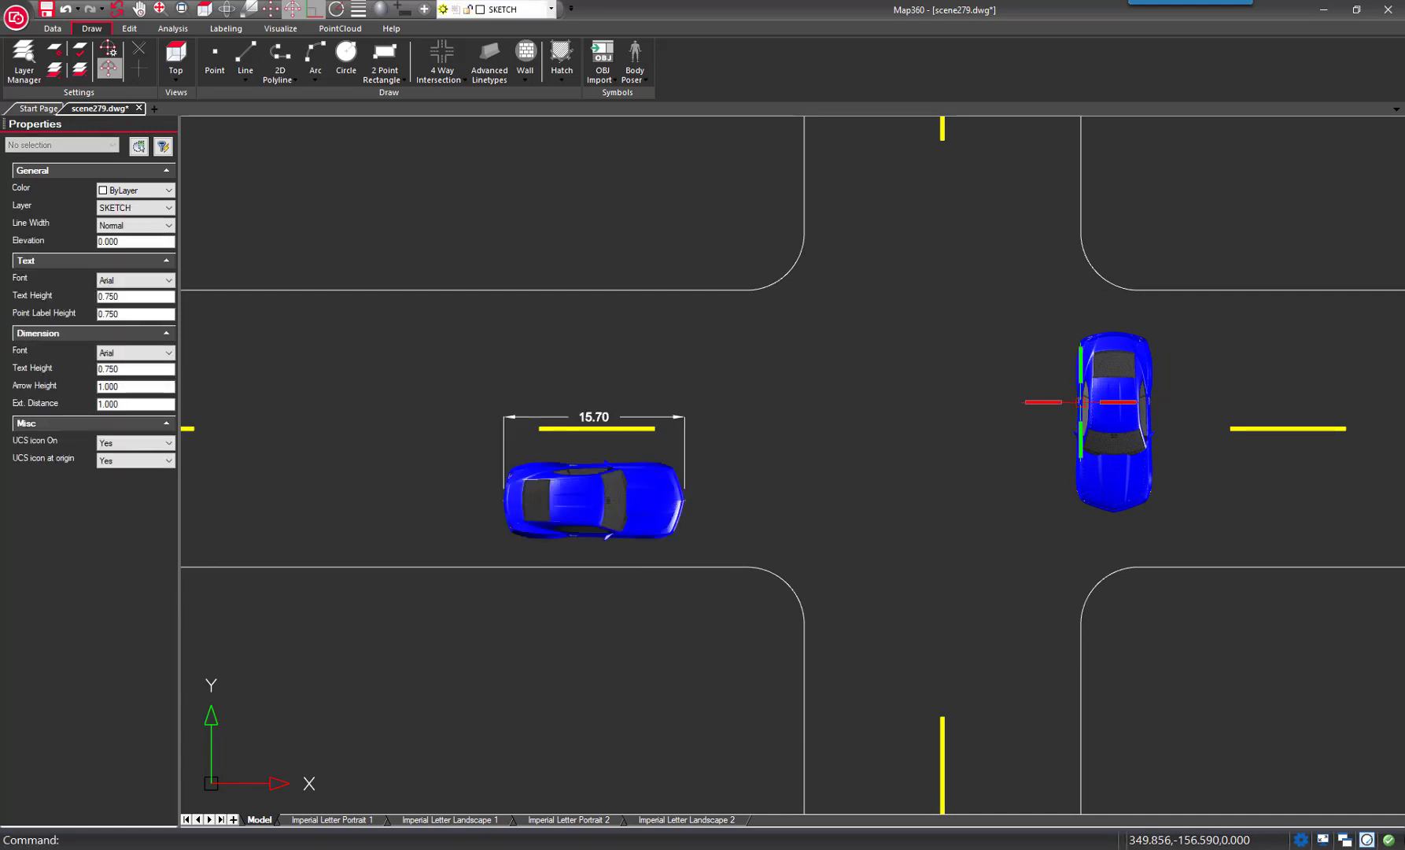
- Rotate the copied car 90 degrees clockwise so its front faces negative X
{"action": "left_click", "coordinate": [1076, 399]}
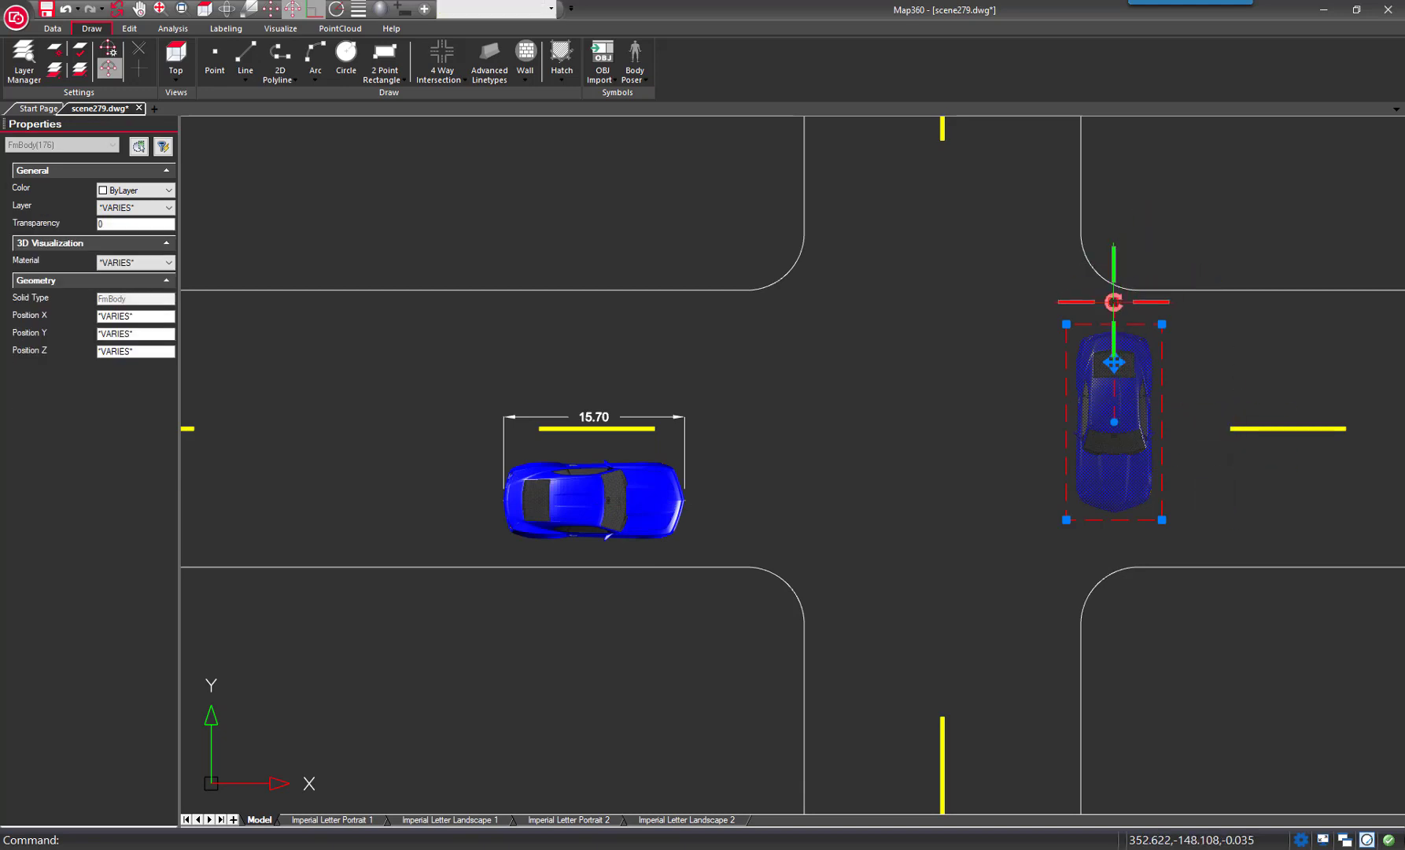
{"action": "left_click", "coordinate": [1113, 302]}
{"action": "left_click", "coordinate": [1337, 393]}
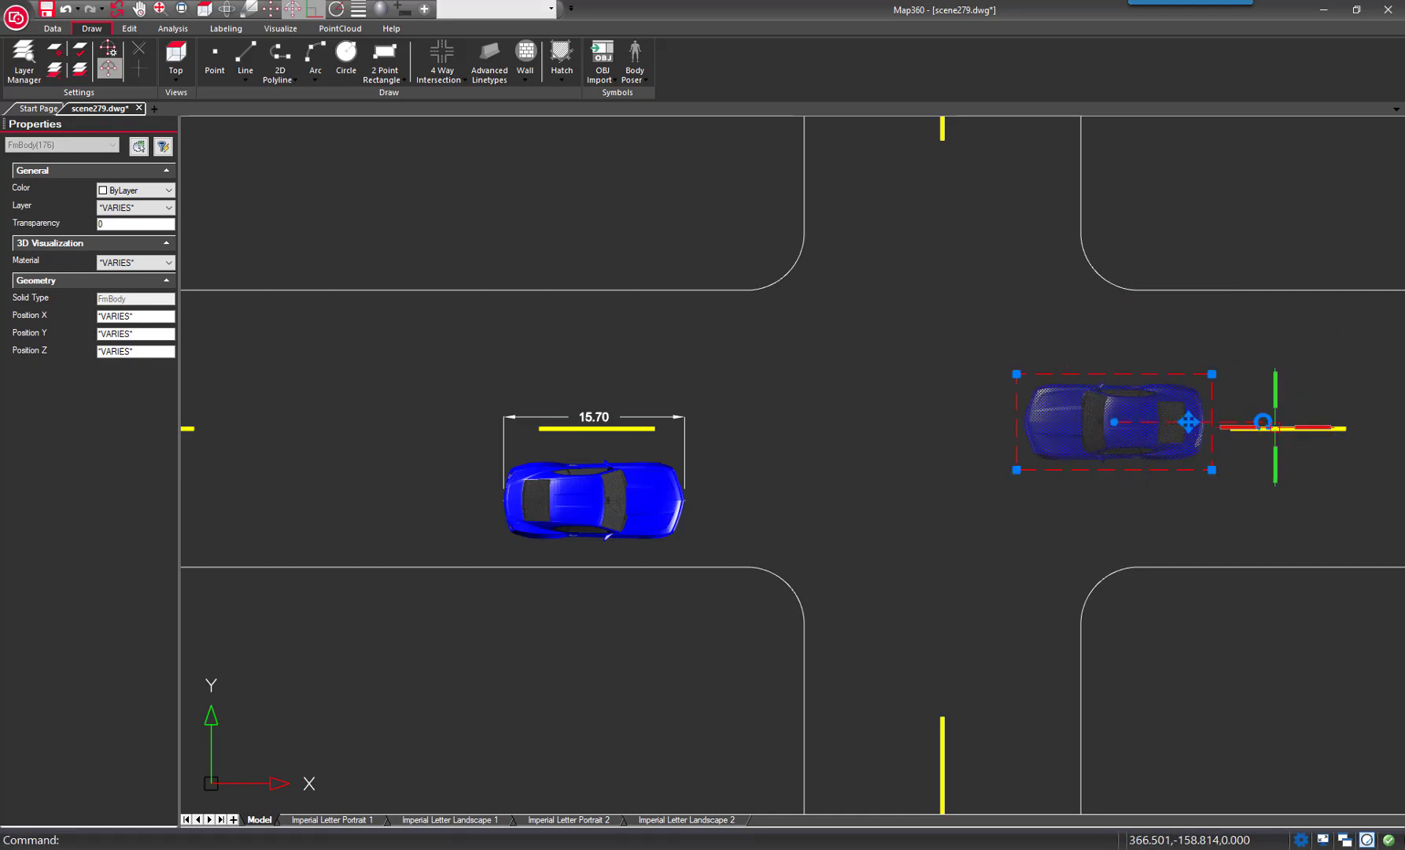
- Turn off Ortho, rotate the copied car diagonally with its rear towards the southeast, and move it over the east road's southern curb line
{"action": "left_click", "coordinate": [1262, 421]}
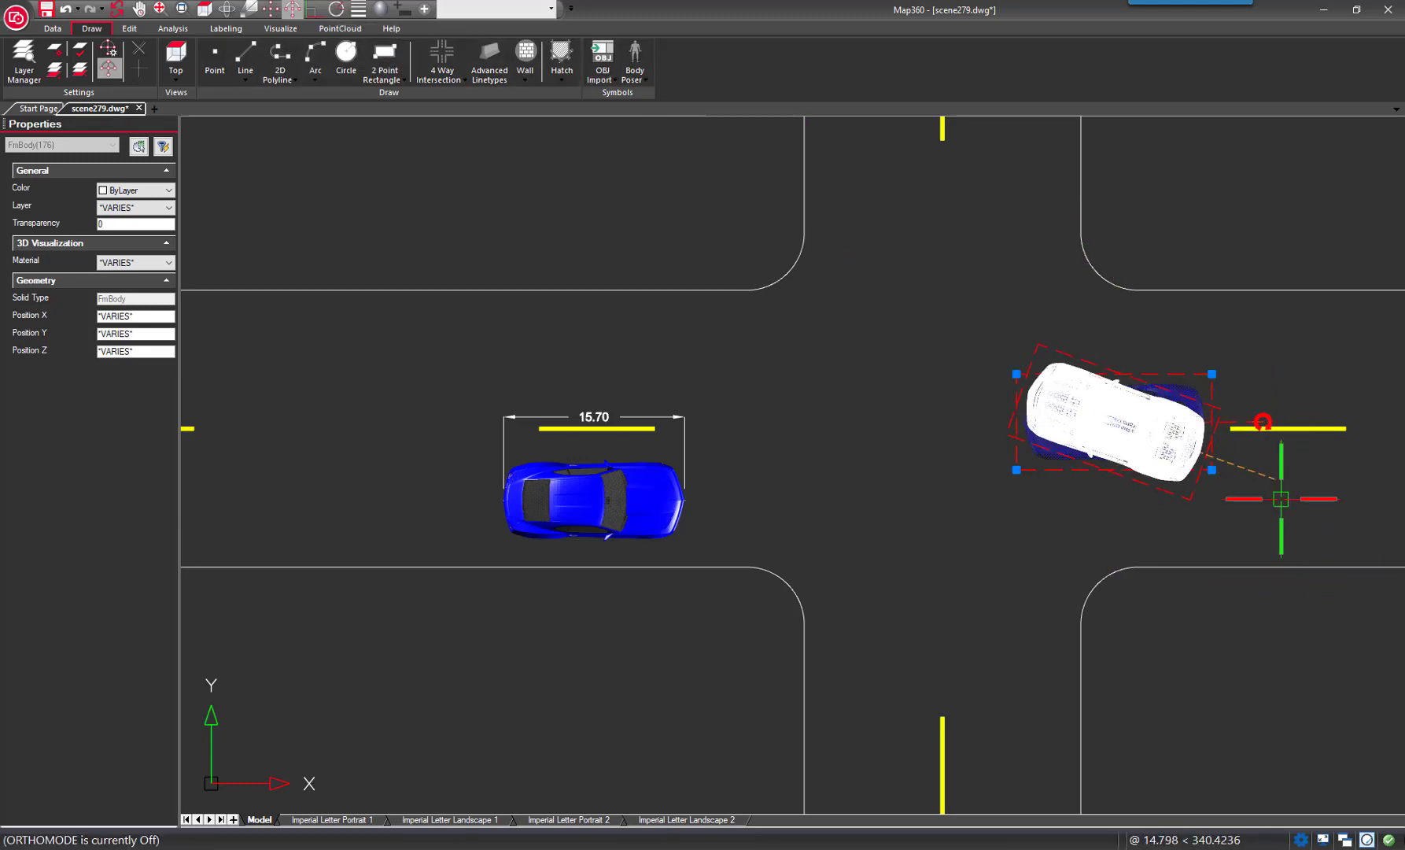
{"action": "left_click", "coordinate": [1271, 595]}
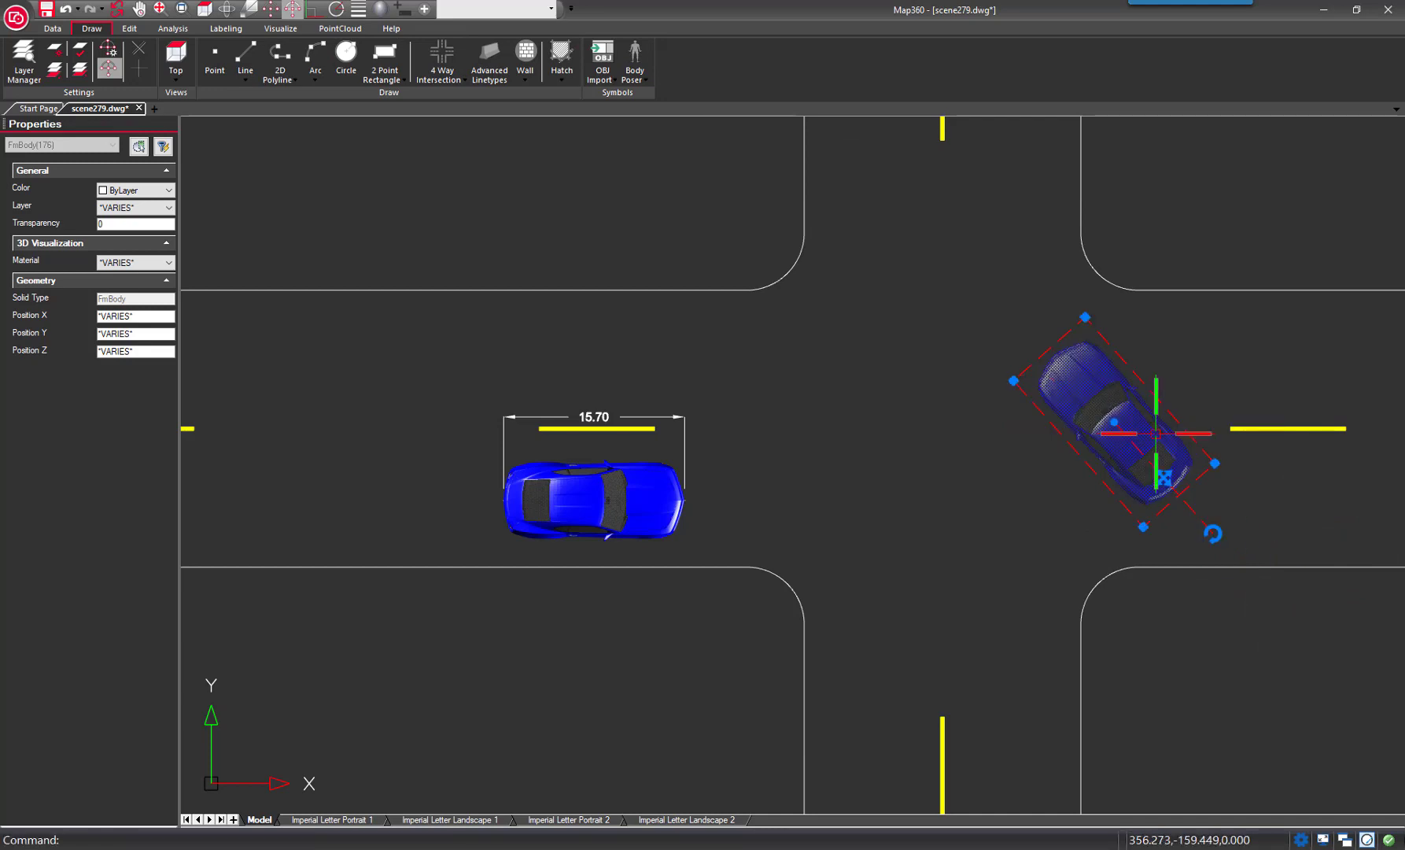
{"action": "key", "text": "Escape"}
{"action": "mouse_move", "coordinate": [1314, 585]}
{"action": "left_mouse_down"}
{"action": "mouse_move", "coordinate": [1333, 597]}
{"action": "mouse_move", "coordinate": [1320, 594]}
{"action": "left_mouse_up"}
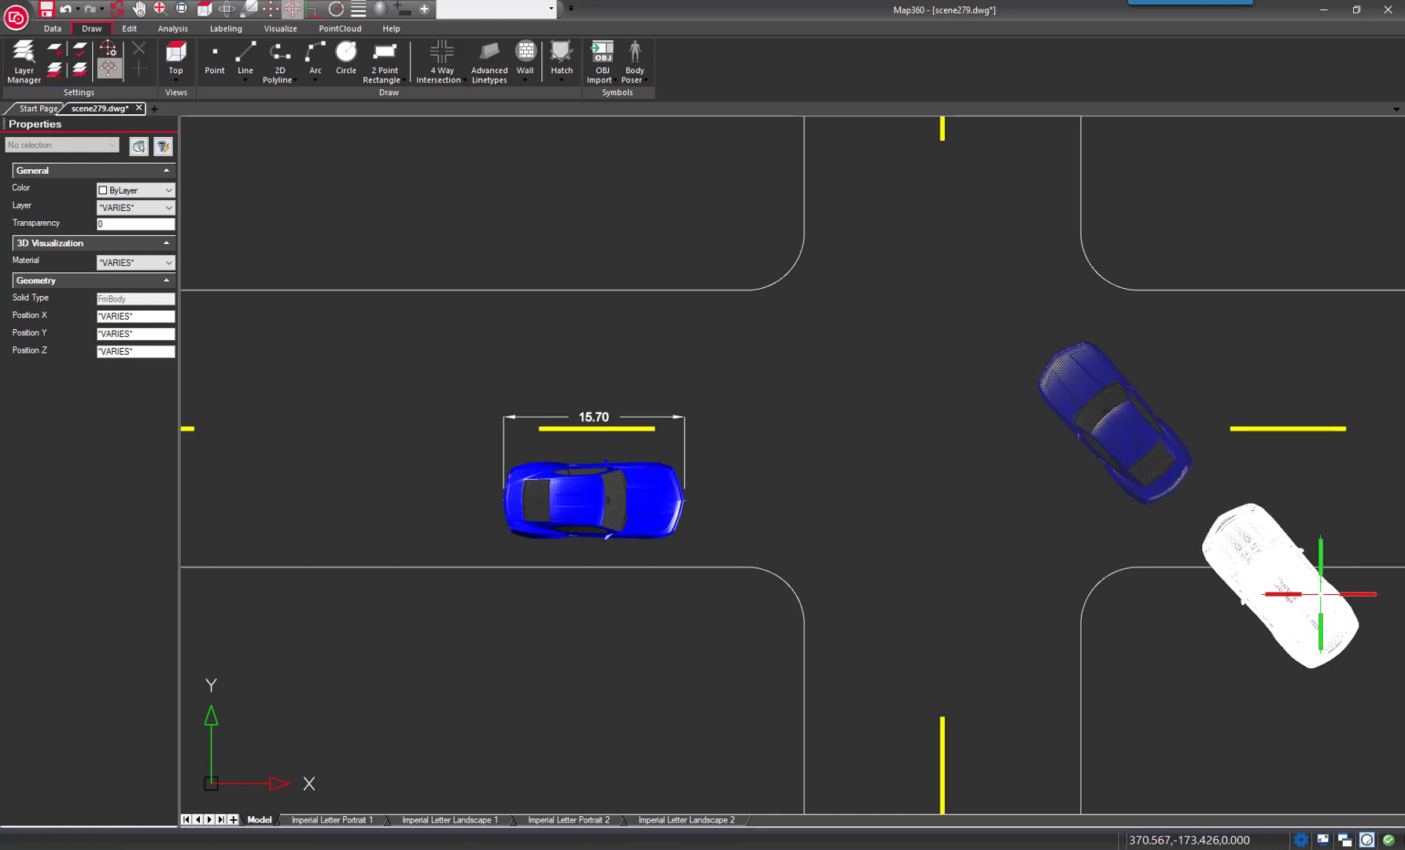
{"action": "middle_click", "coordinate": [913, 517]}
{"action": "middle_click", "coordinate": [913, 516]}
{"action": "scroll", "coordinate": [796, 475], "scroll_direction": "up", "scroll_amount": 8}
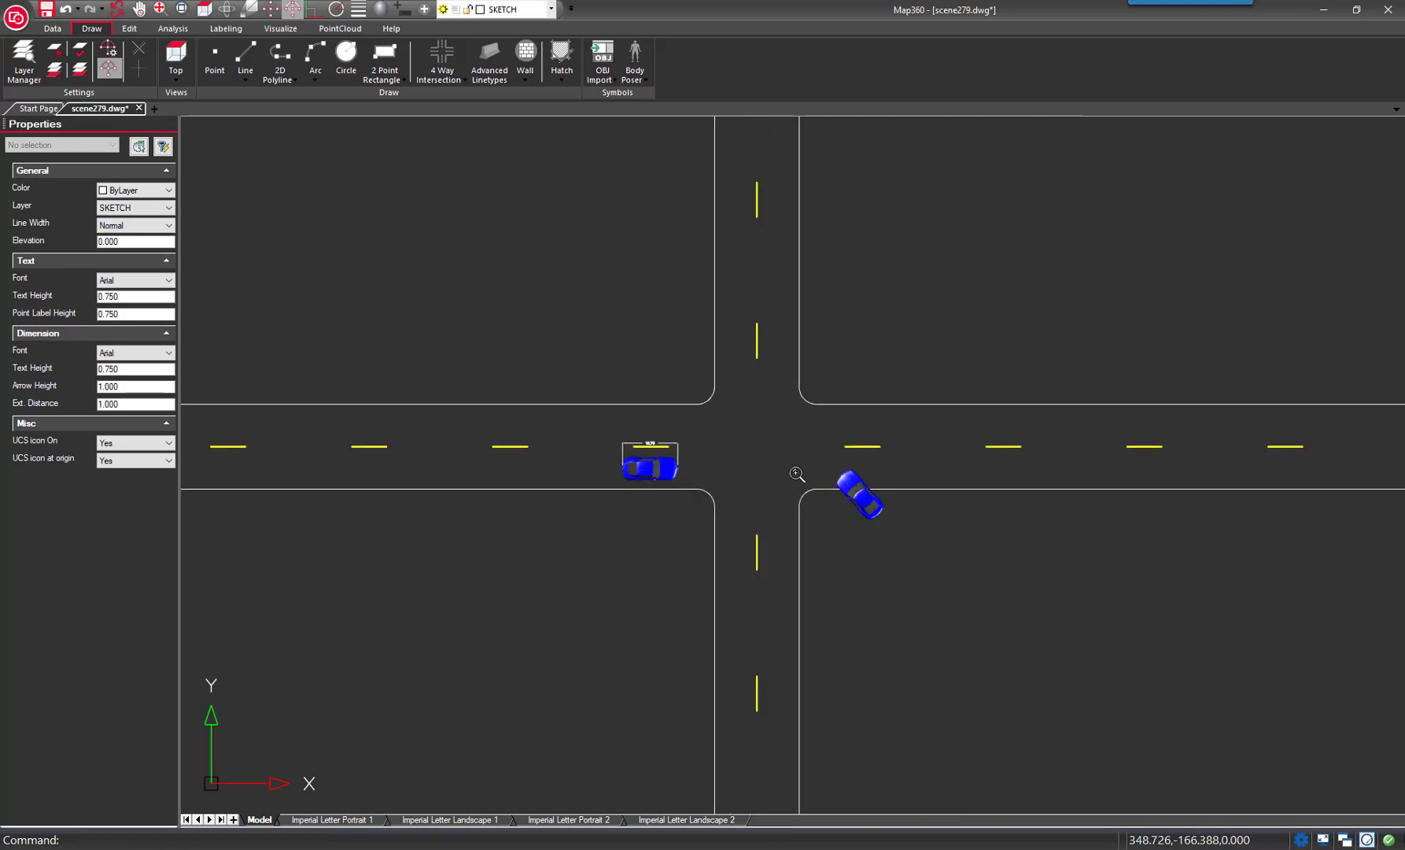
{"action": "middle_click_drag", "start_coordinate": [1198, 666], "coordinate": [1257, 661]}
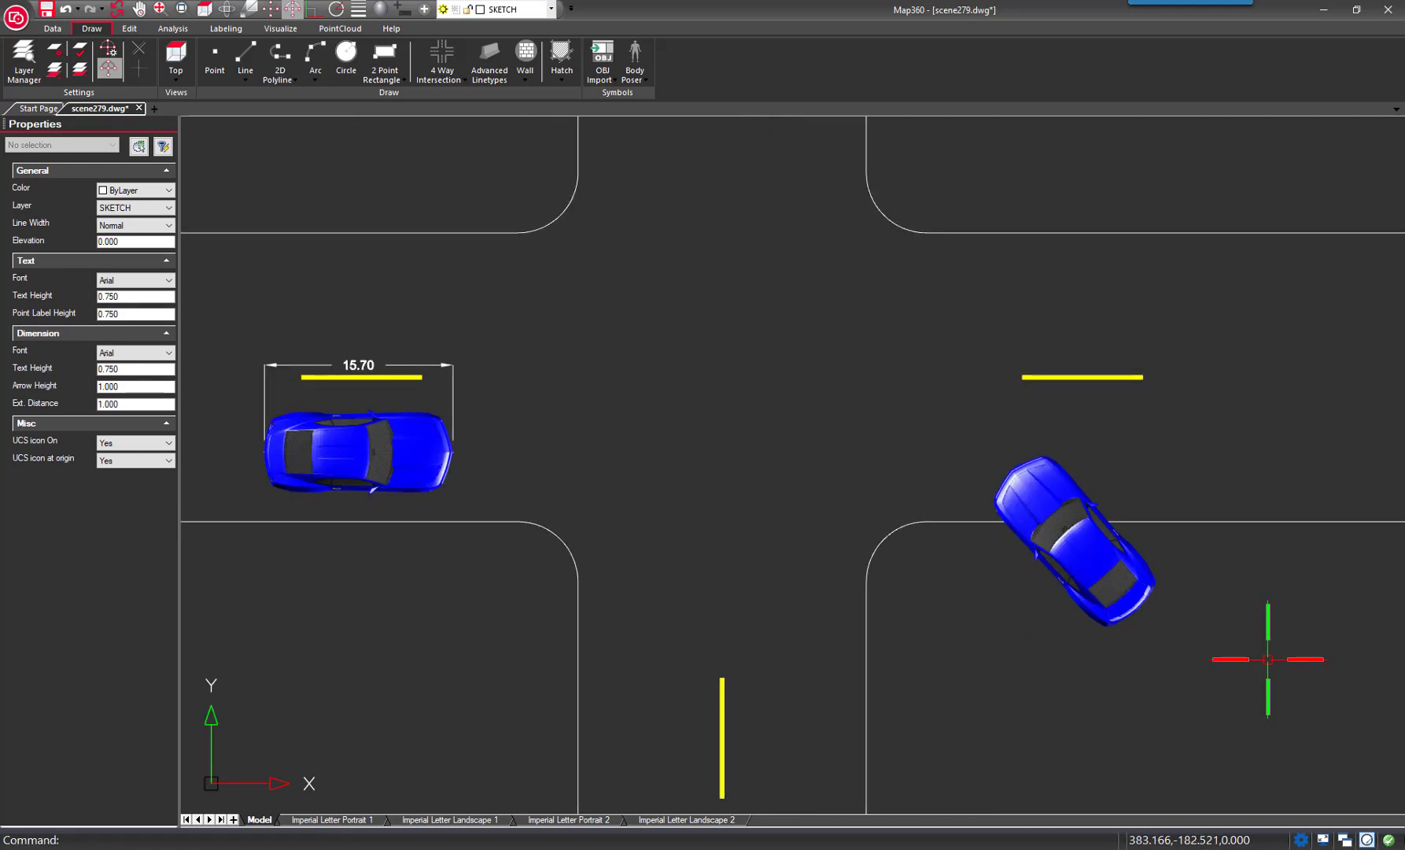